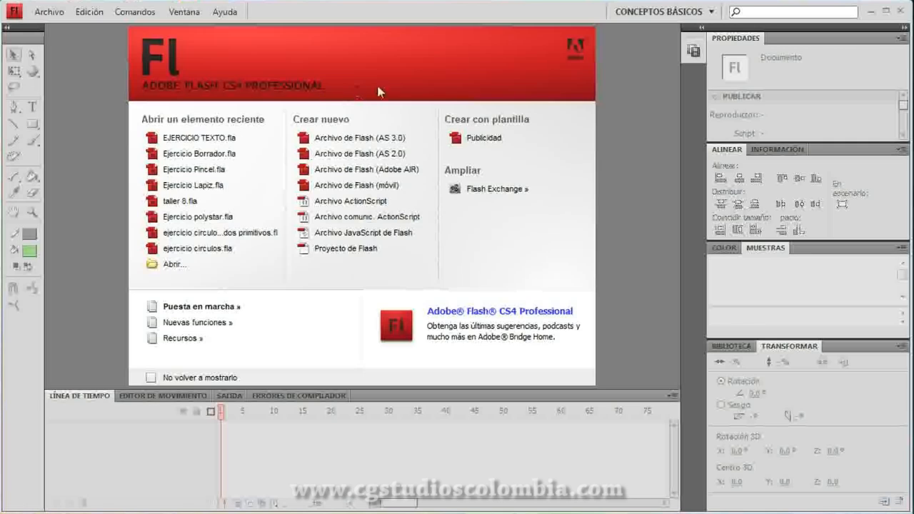
# Create a new ActionScript 3.0 Flash file and add two layers above Capa 1
pyautogui.click(345, 141)
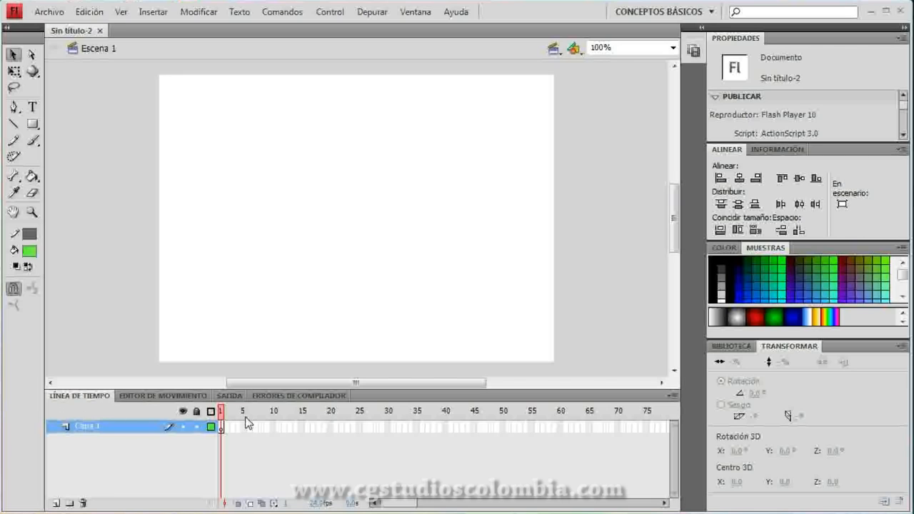
pyautogui.click(84, 427)
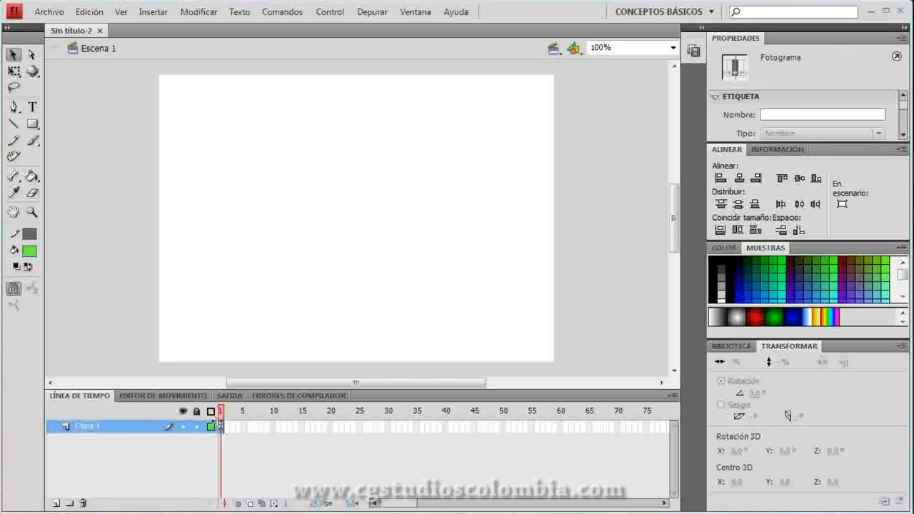
pyautogui.click(292, 438)
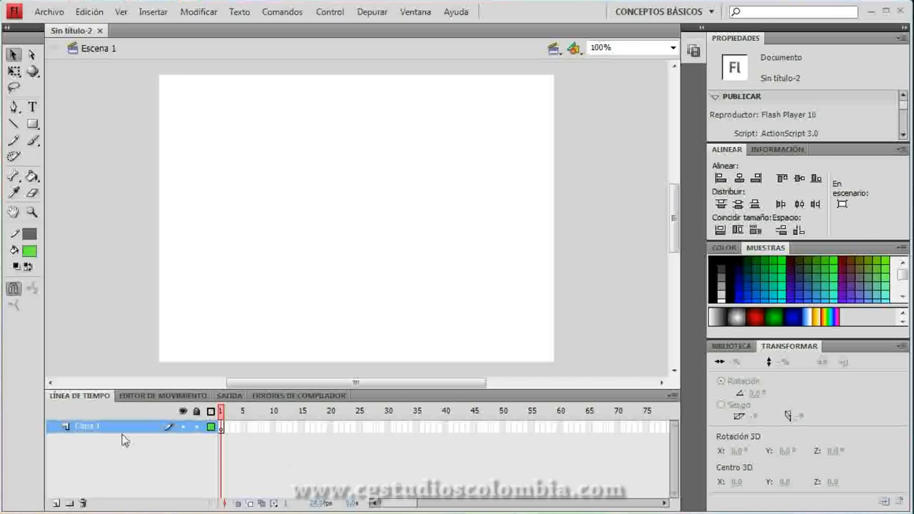
pyautogui.click(55, 503)
pyautogui.click(55, 503)
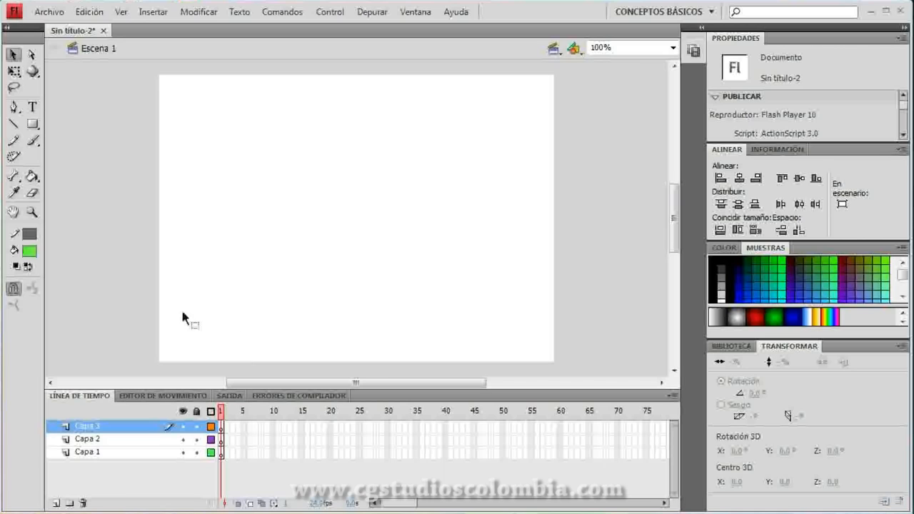
# Draw a green rectangle about 569 by 186 px across the stage on Capa 3 and move it down to Y 110
pyautogui.click(33, 124)
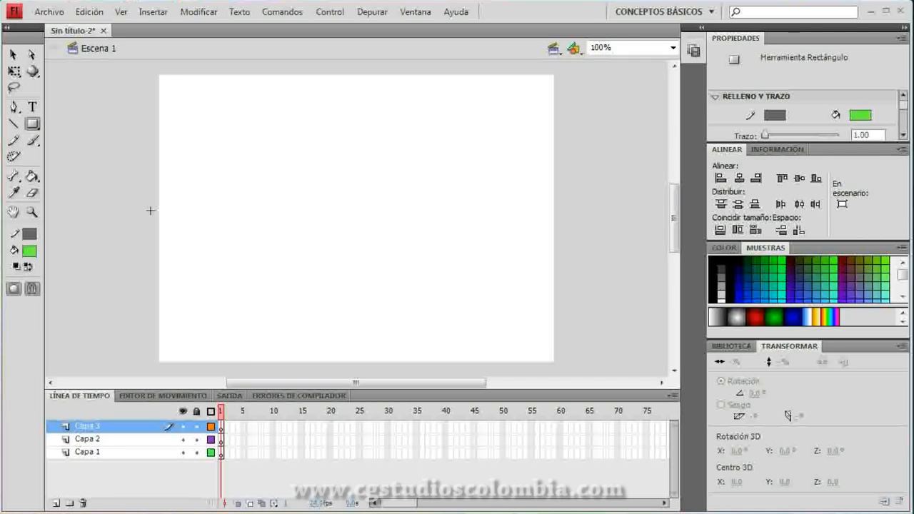
pyautogui.moveTo(151, 140); pyautogui.dragTo(560, 274)
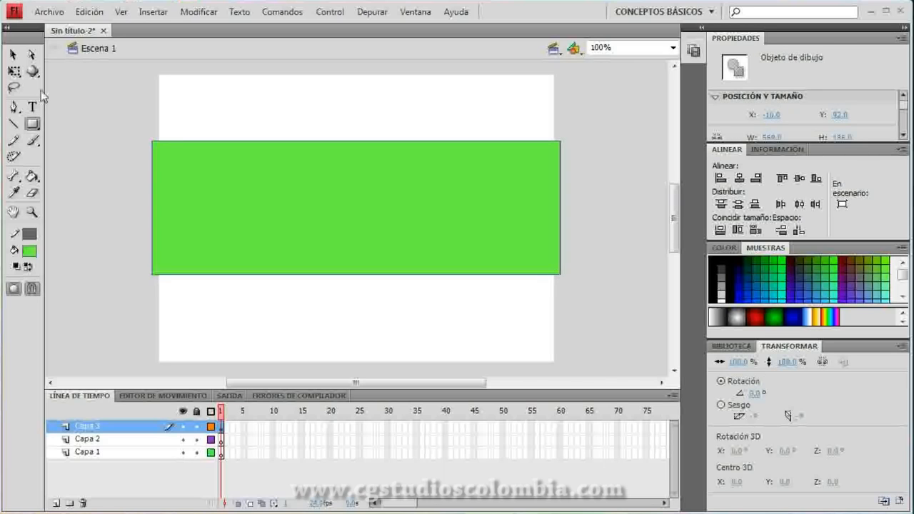
pyautogui.click(13, 54)
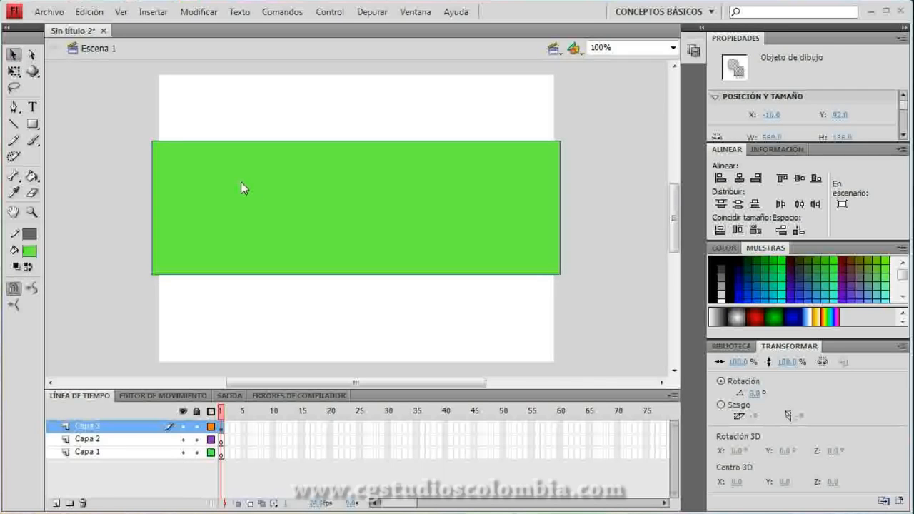
pyautogui.moveTo(240, 181); pyautogui.dragTo(242, 194)
pyautogui.click(305, 138)
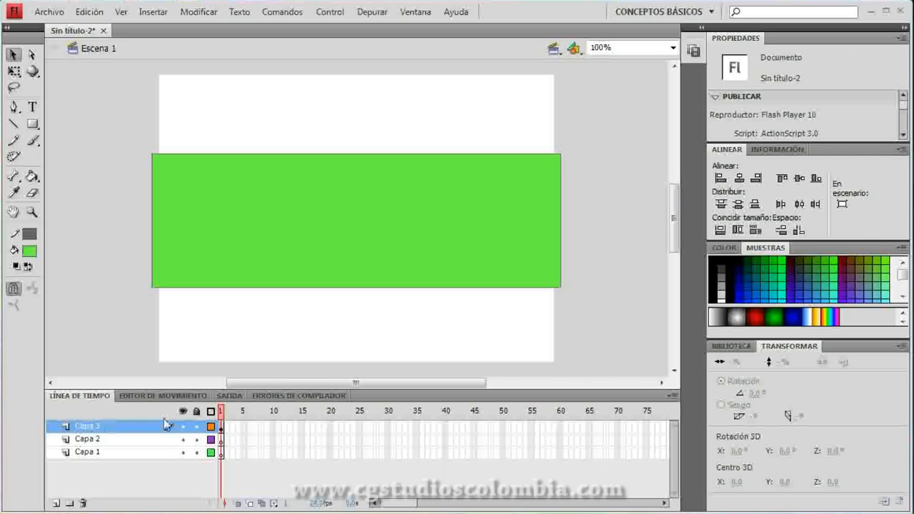
# Delete the green rectangle from the first frame of Capa 3 and undo the deletion
pyautogui.click(222, 430)
pyautogui.click(296, 316)
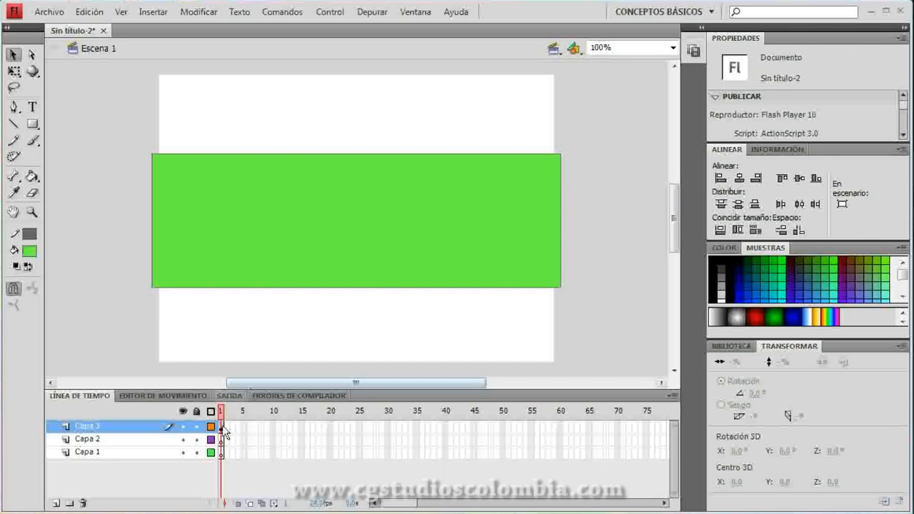
pyautogui.click(305, 286)
pyautogui.press('Delete')
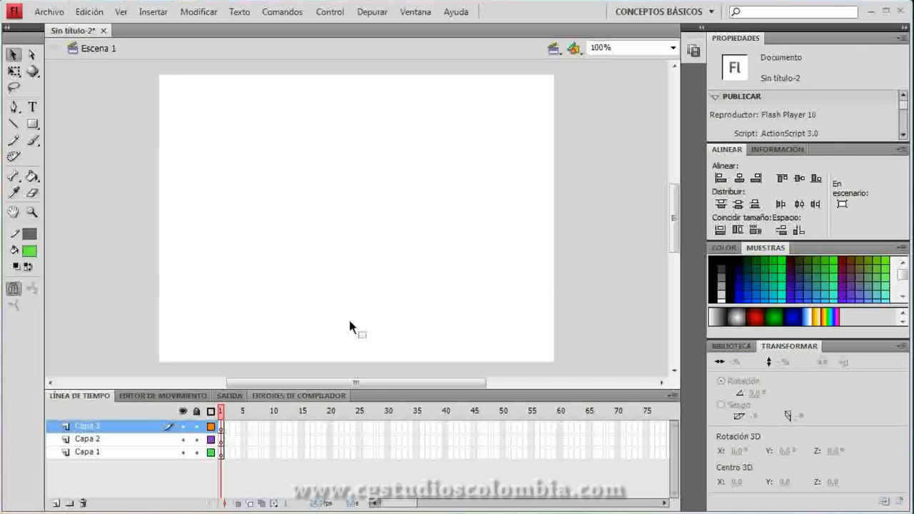
pyautogui.hotkey('ctrl', 'z')
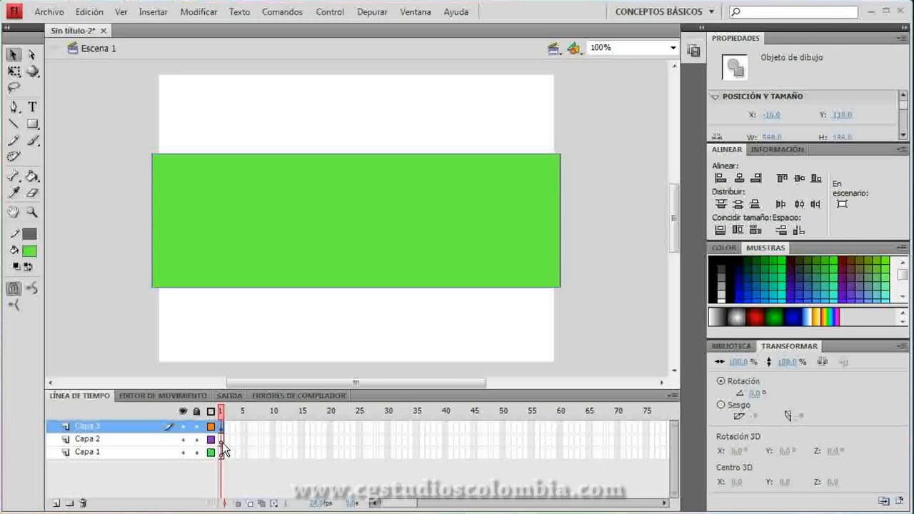
# Compare the first frames of Capa 3, Capa 2 and Capa 1, and examine the unused frames of Capa 2
pyautogui.click(222, 428)
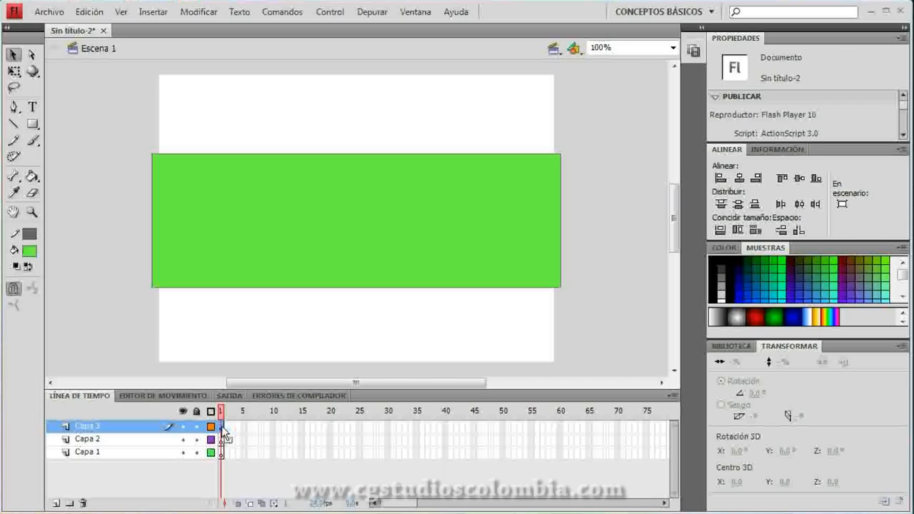
pyautogui.click(222, 425)
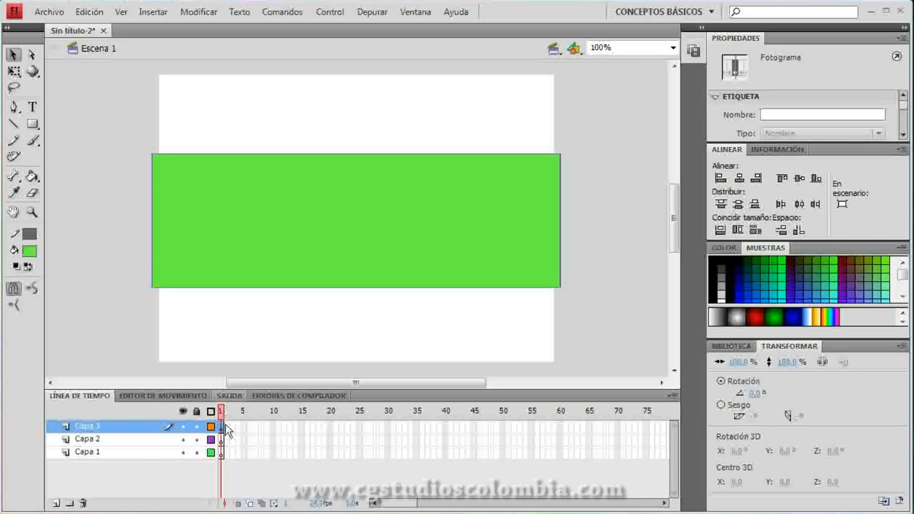
pyautogui.click(222, 440)
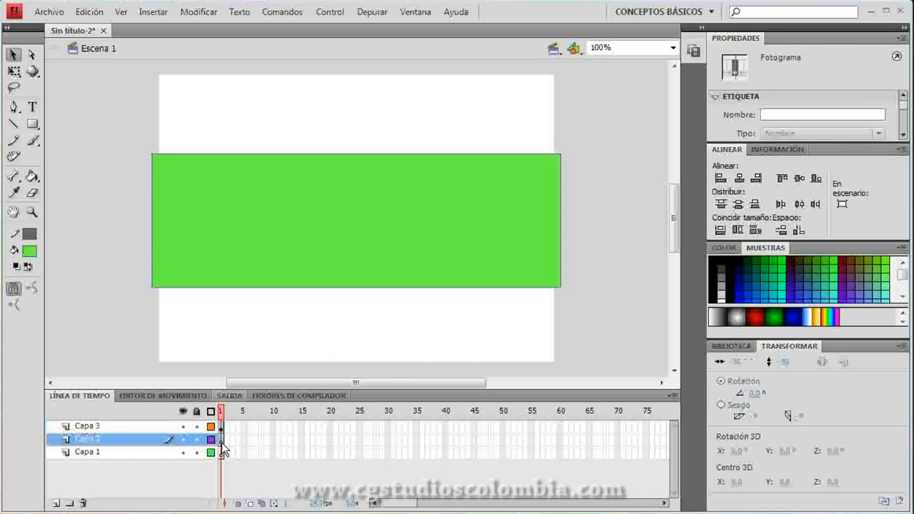
pyautogui.click(222, 427)
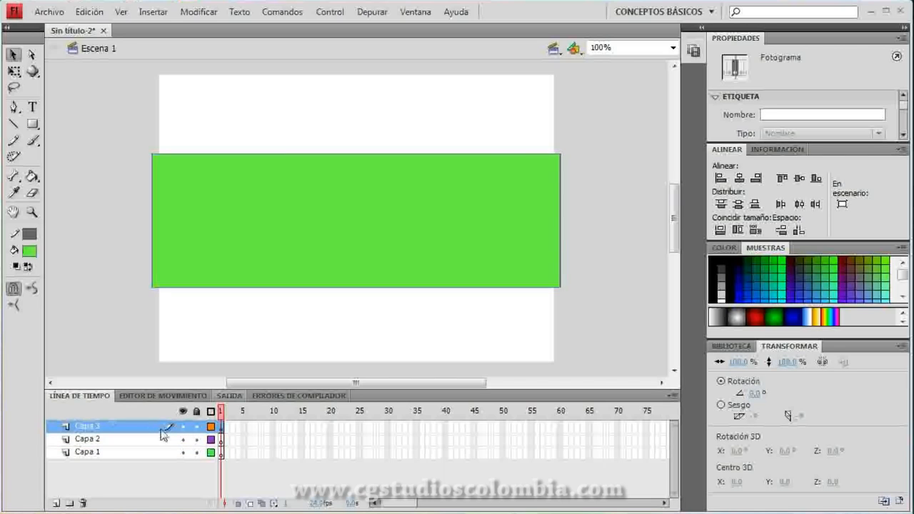
pyautogui.click(222, 439)
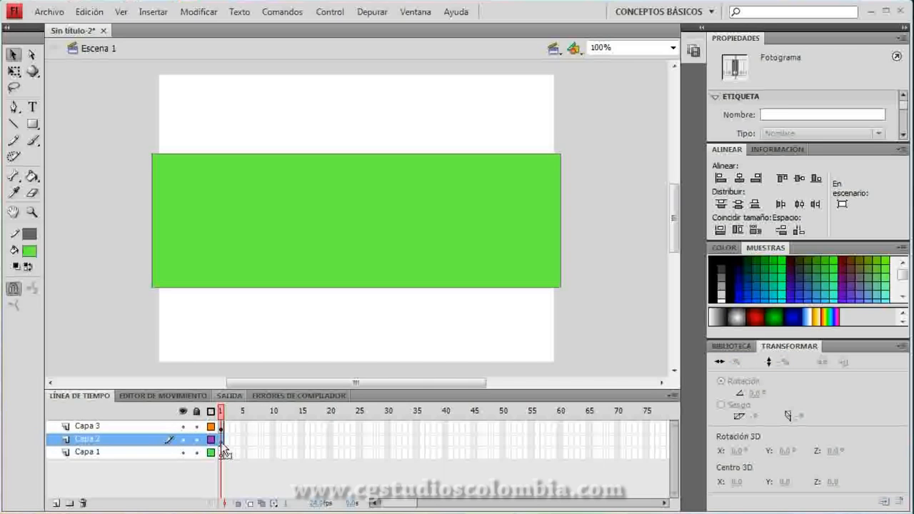
pyautogui.click(221, 427)
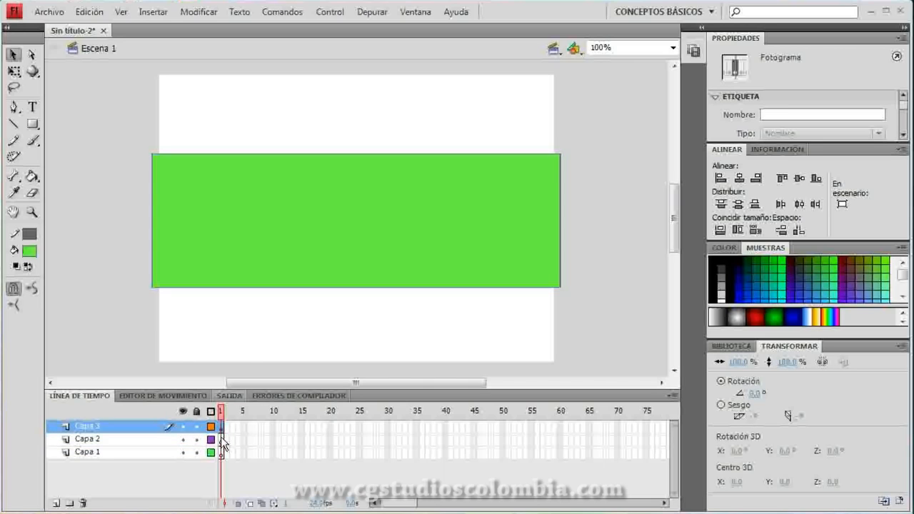
pyautogui.click(222, 438)
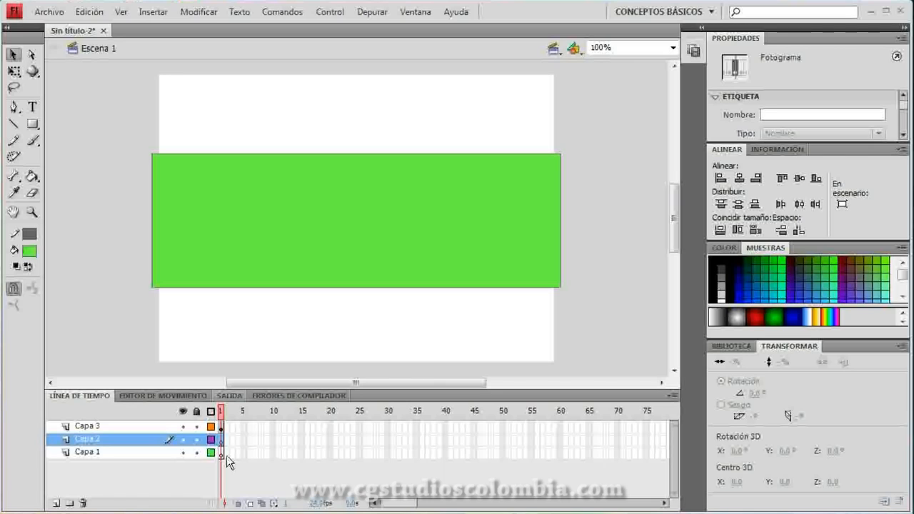
pyautogui.click(242, 443)
pyautogui.click(296, 441)
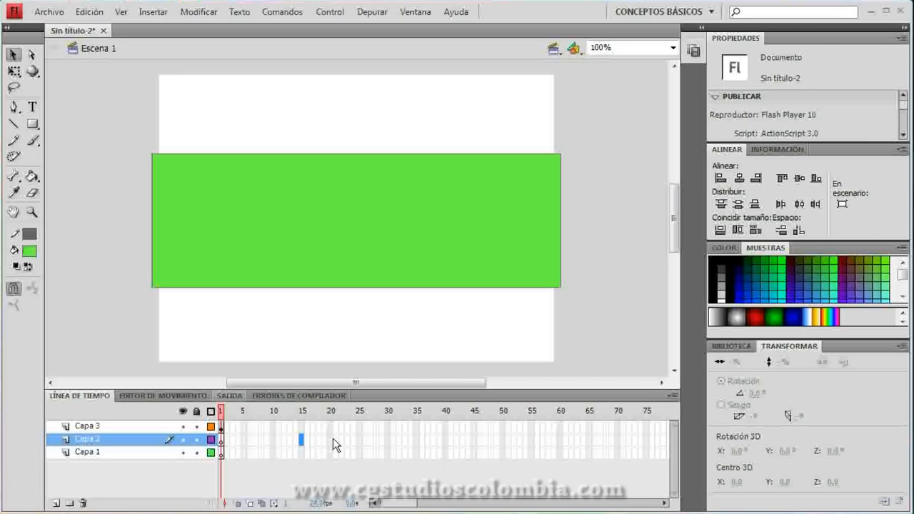
pyautogui.click(225, 414)
pyautogui.click(221, 427)
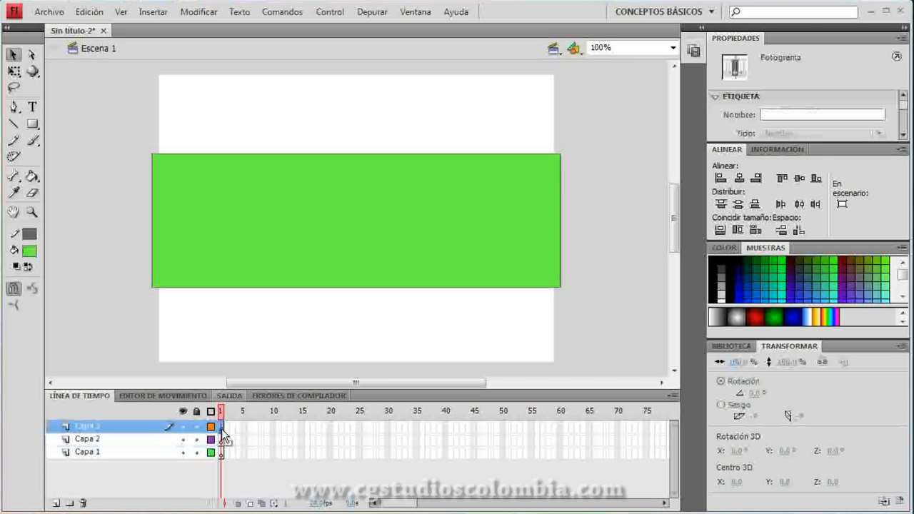
pyautogui.click(222, 438)
pyautogui.click(223, 452)
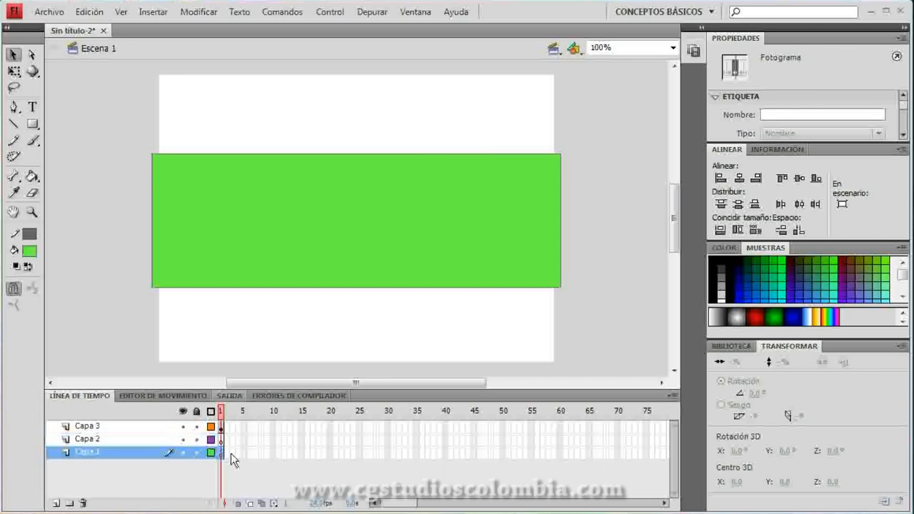
pyautogui.click(221, 439)
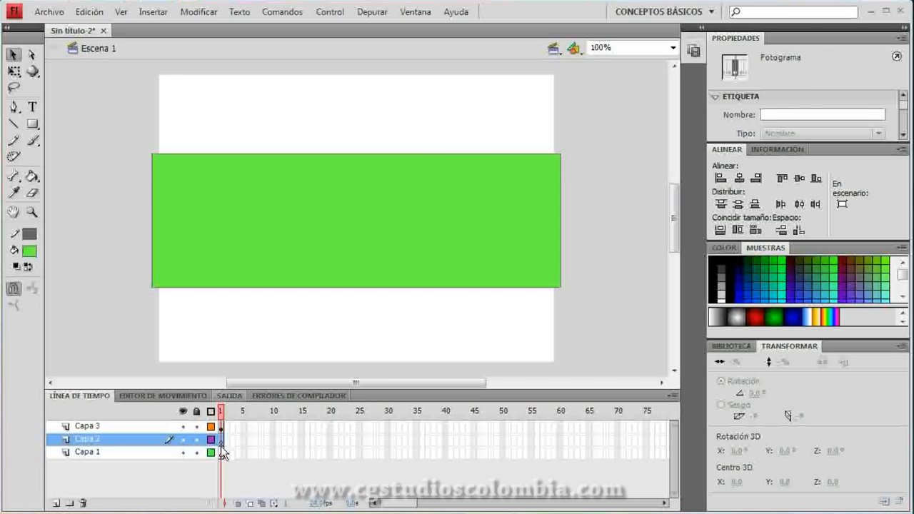
# Insert regular frames after the first frame of Capa 1 until the layer extends to frame 5
pyautogui.click(221, 452)
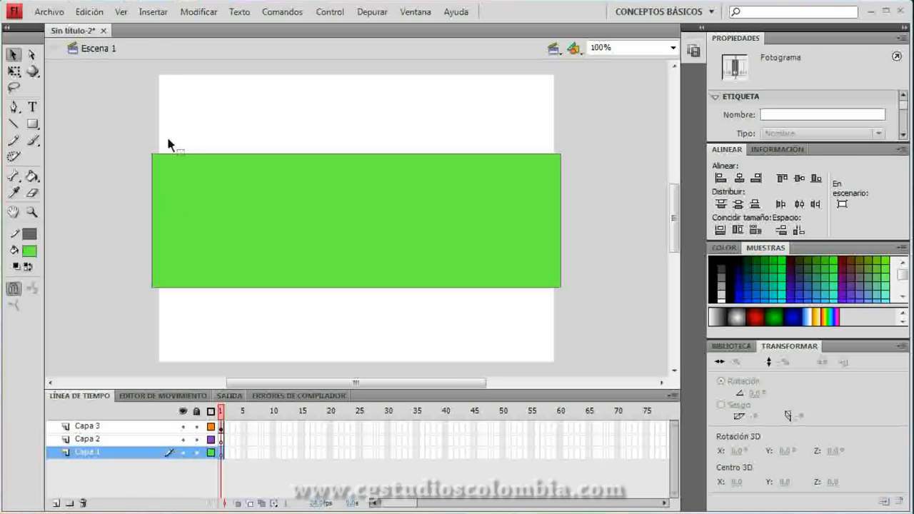
pyautogui.click(153, 19)
pyautogui.moveTo(172, 105)
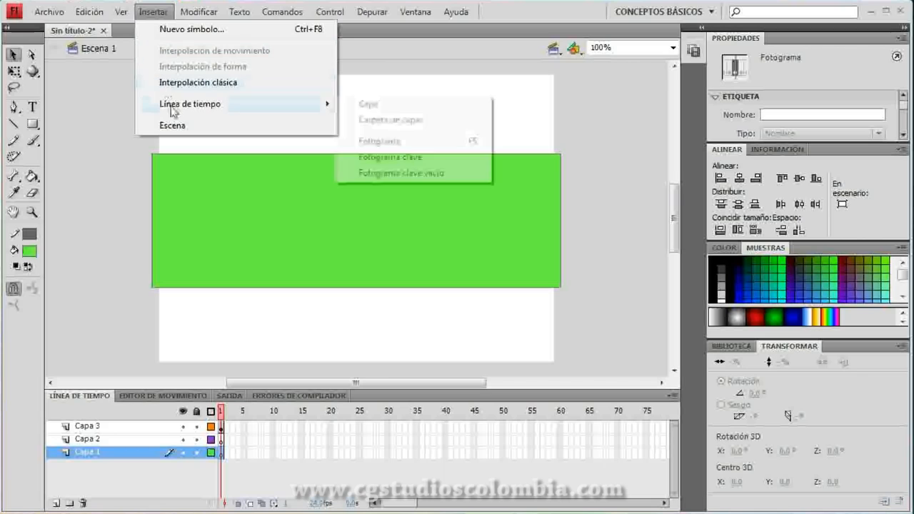
pyautogui.click(365, 141)
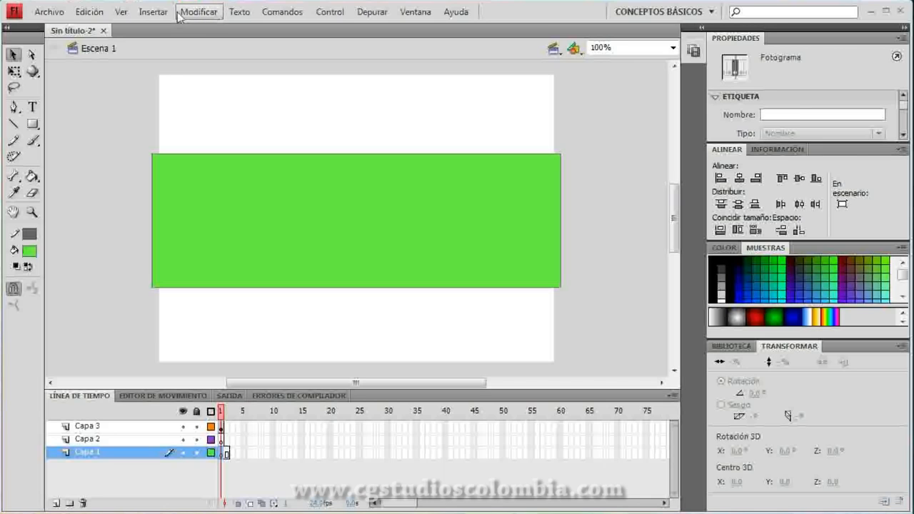
pyautogui.click(156, 12)
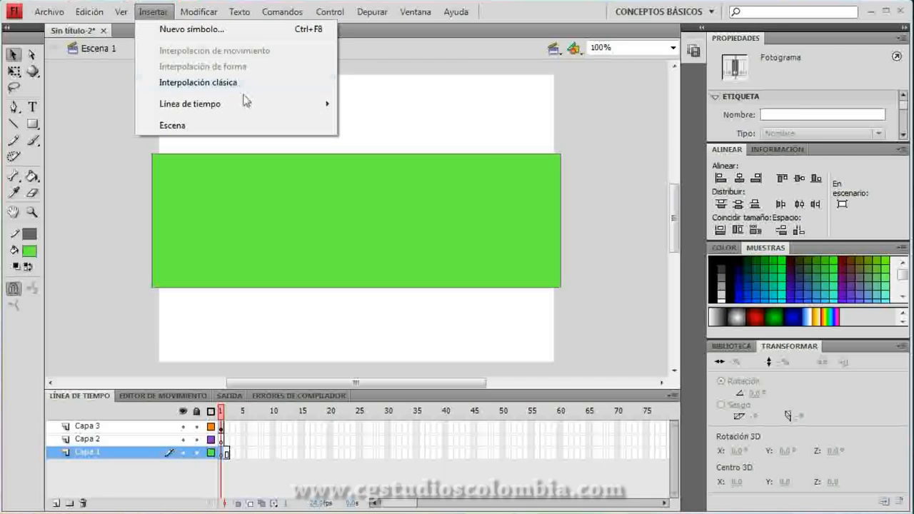
pyautogui.moveTo(310, 106)
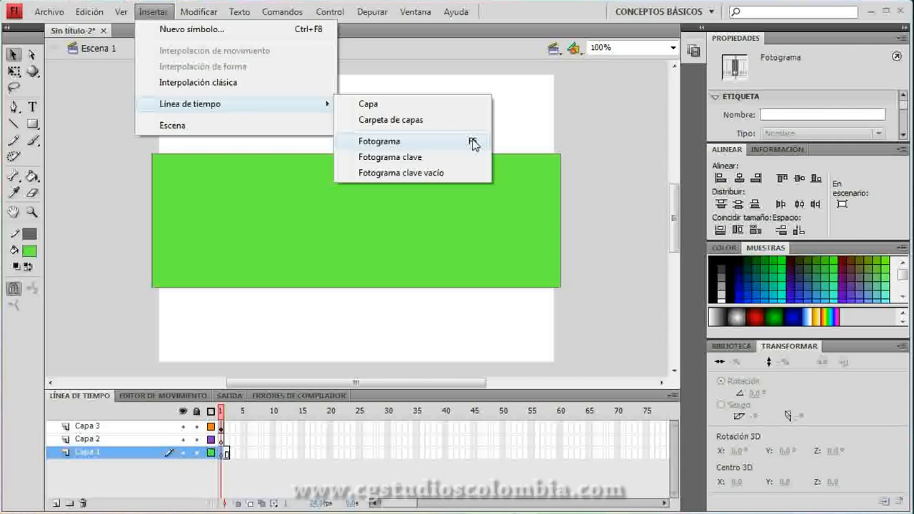
pyautogui.click(223, 454)
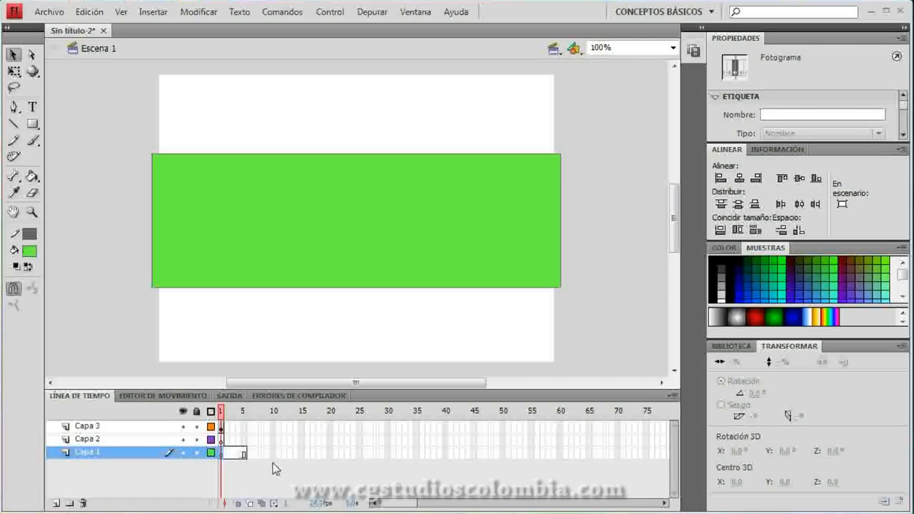
# Examine the inserted frames of Capa 1 and compare the stage content between frames 1 and 5
pyautogui.click(227, 455)
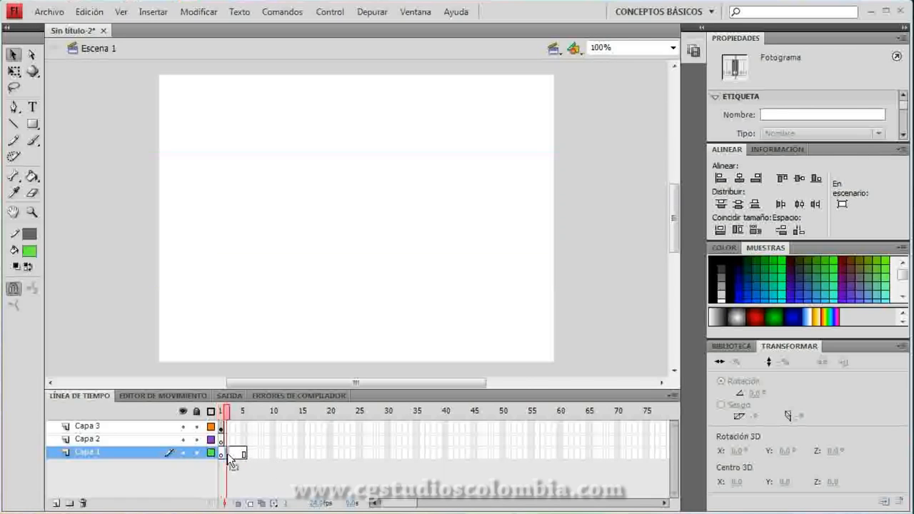
pyautogui.click(238, 455)
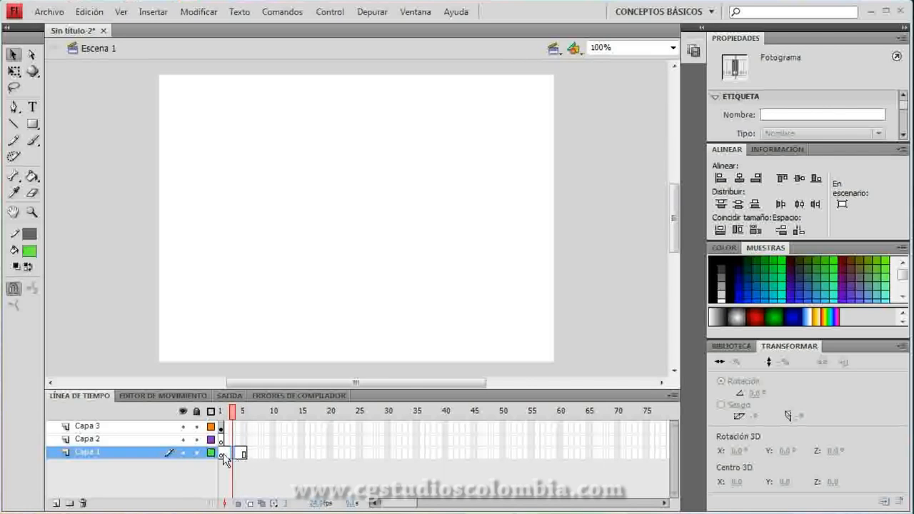
pyautogui.click(222, 455)
pyautogui.click(232, 455)
pyautogui.click(238, 455)
pyautogui.click(243, 455)
pyautogui.click(233, 455)
pyautogui.click(244, 414)
pyautogui.moveTo(242, 414); pyautogui.dragTo(220, 414)
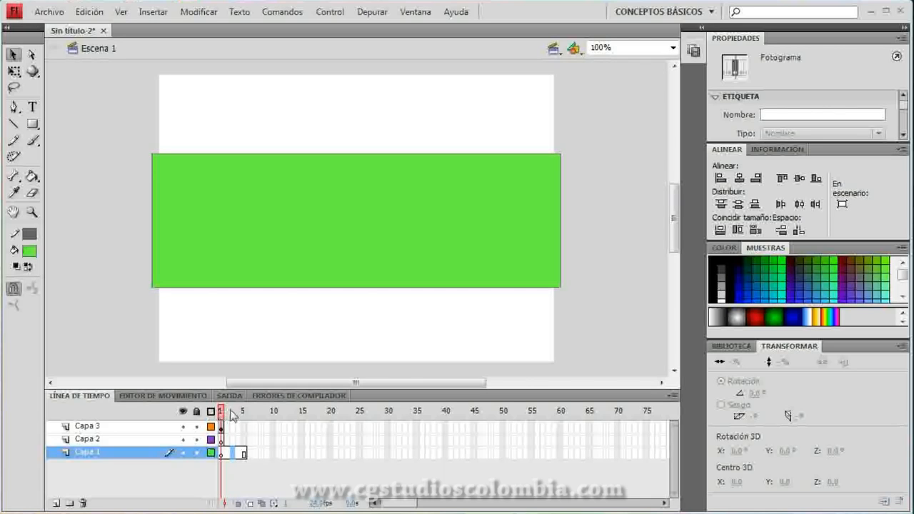
pyautogui.click(226, 413)
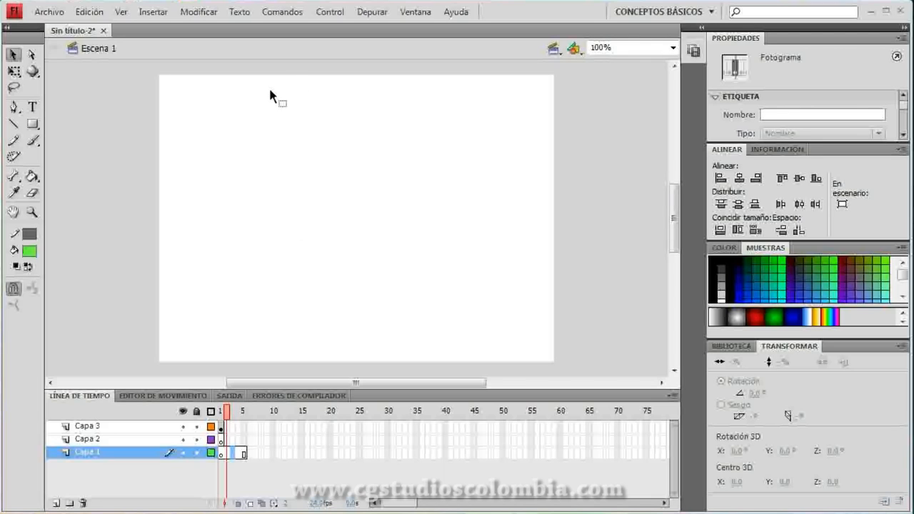
pyautogui.click(220, 411)
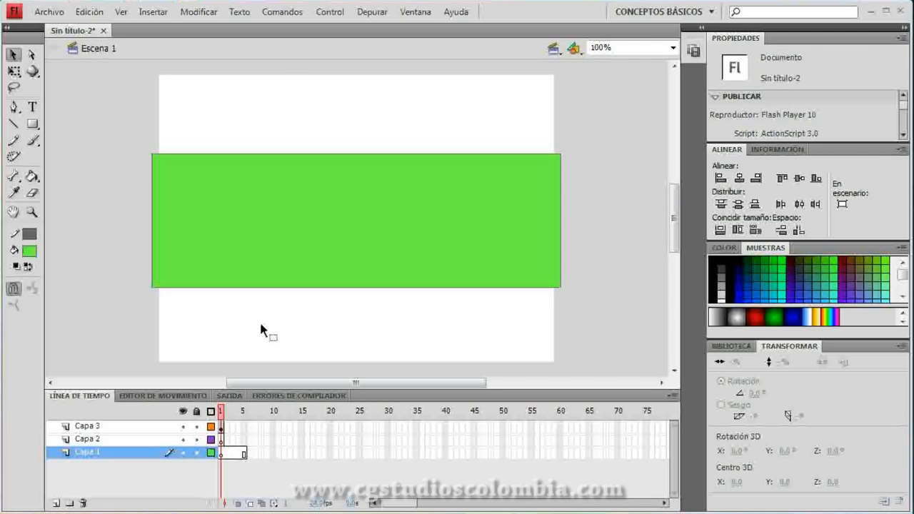
# Examine the stage at frame 2 and the unused frames 2 to 5 of Capa 3 and Capa 2
pyautogui.click(227, 412)
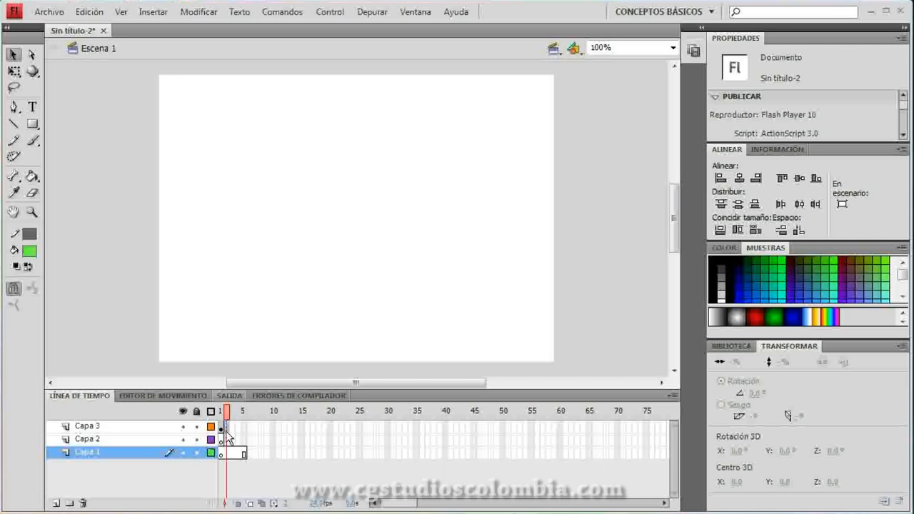
pyautogui.click(225, 426)
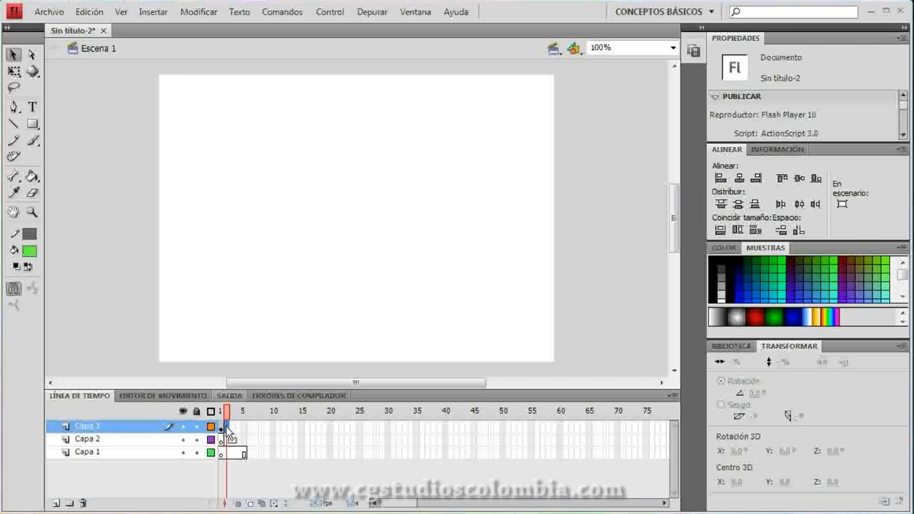
pyautogui.click(237, 431)
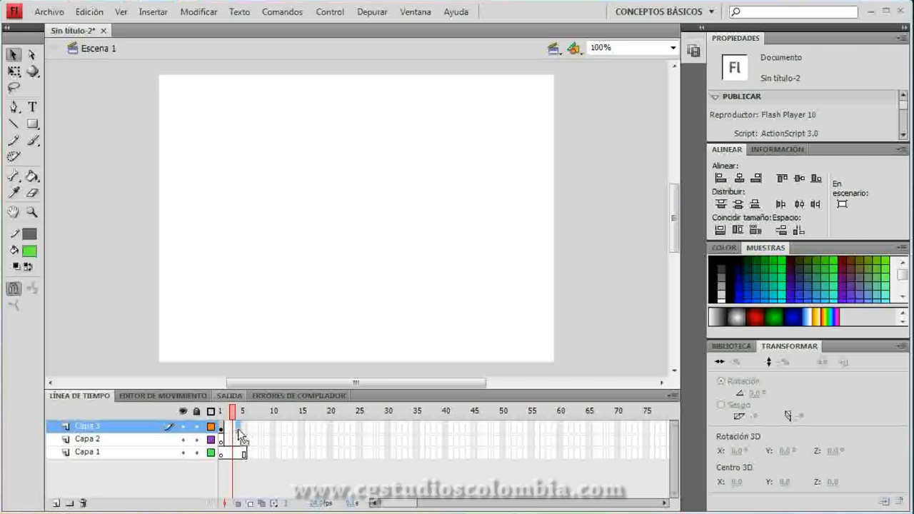
pyautogui.click(243, 437)
pyautogui.click(238, 437)
pyautogui.click(232, 438)
pyautogui.click(227, 437)
pyautogui.click(225, 427)
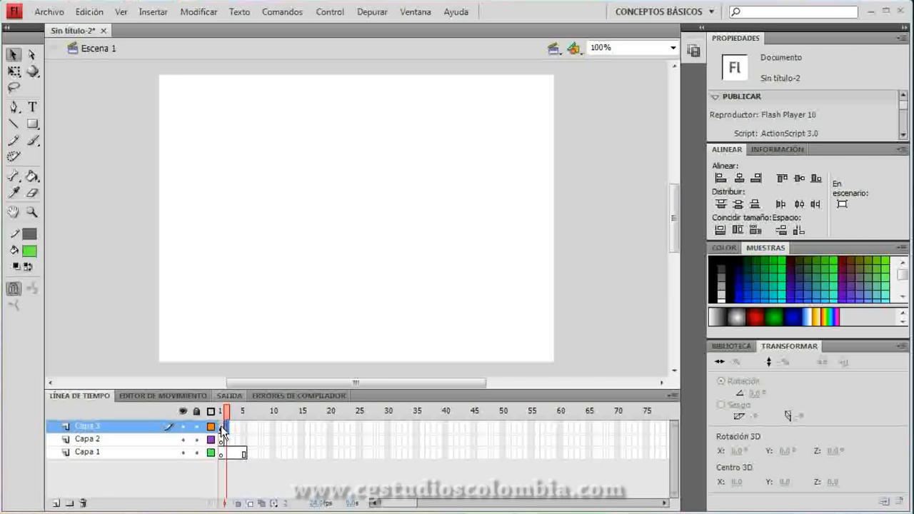
# Insert one regular frame after the first frame of Capa 3 and compare the stage between frames 1 and 5
pyautogui.click(222, 427)
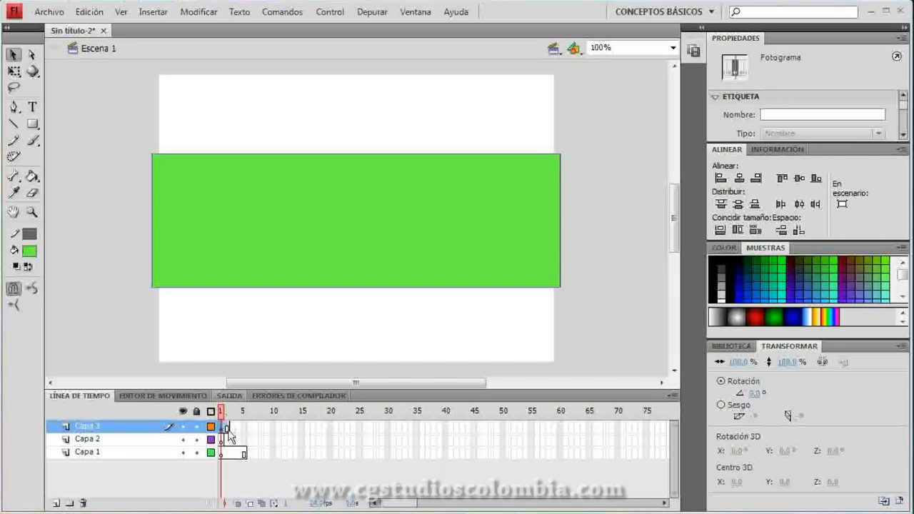
pyautogui.moveTo(229, 417); pyautogui.dragTo(245, 418)
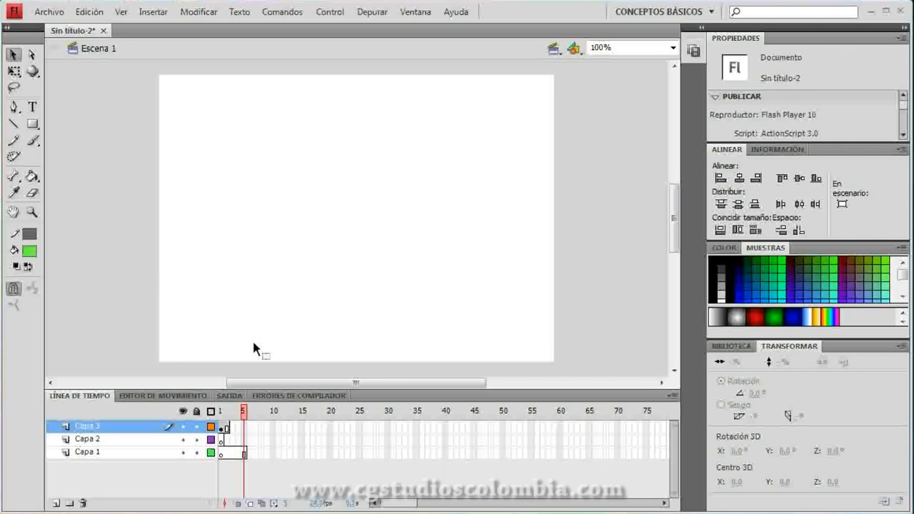
pyautogui.click(227, 427)
pyautogui.click(220, 411)
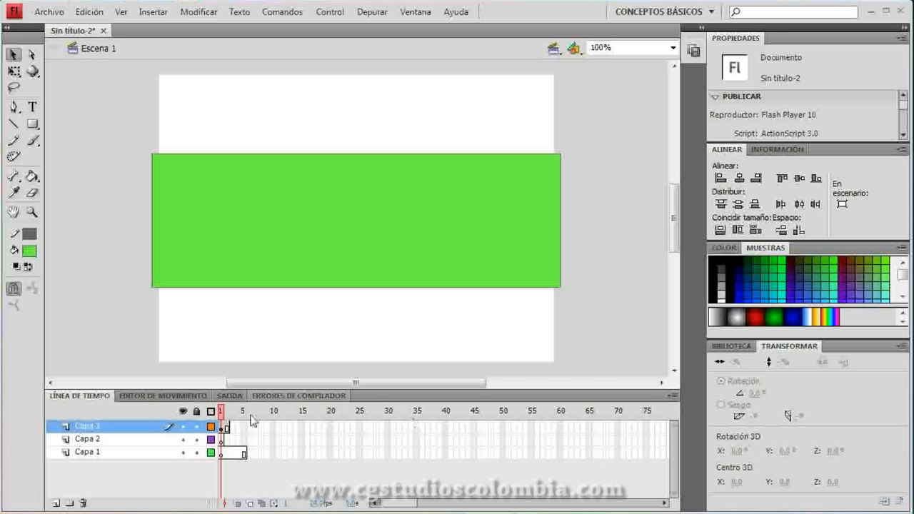
pyautogui.moveTo(225, 414)
pyautogui.mouseDown()
pyautogui.moveTo(250, 417)
pyautogui.moveTo(225, 423)
pyautogui.mouseUp()
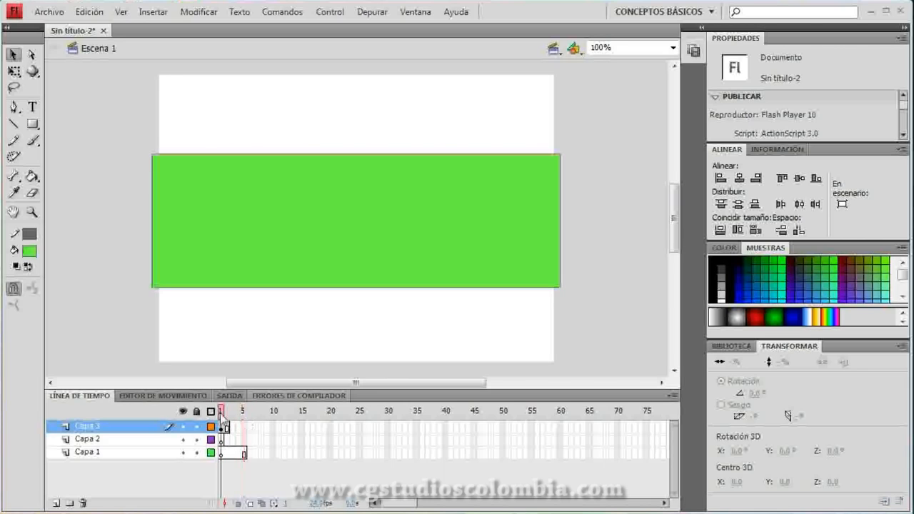
# Insert more regular frames in Capa 3 until the layer extends to frame 4
pyautogui.click(223, 426)
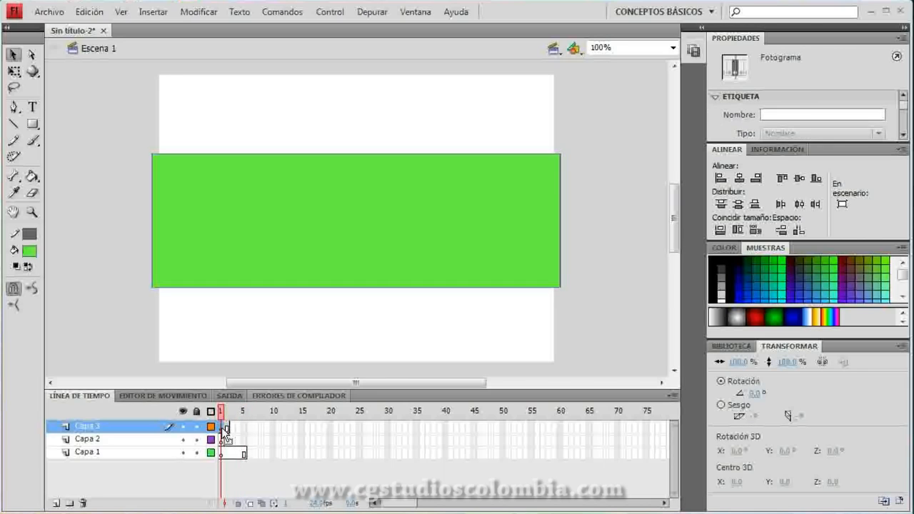
pyautogui.moveTo(223, 432); pyautogui.dragTo(238, 429)
pyautogui.click(239, 420)
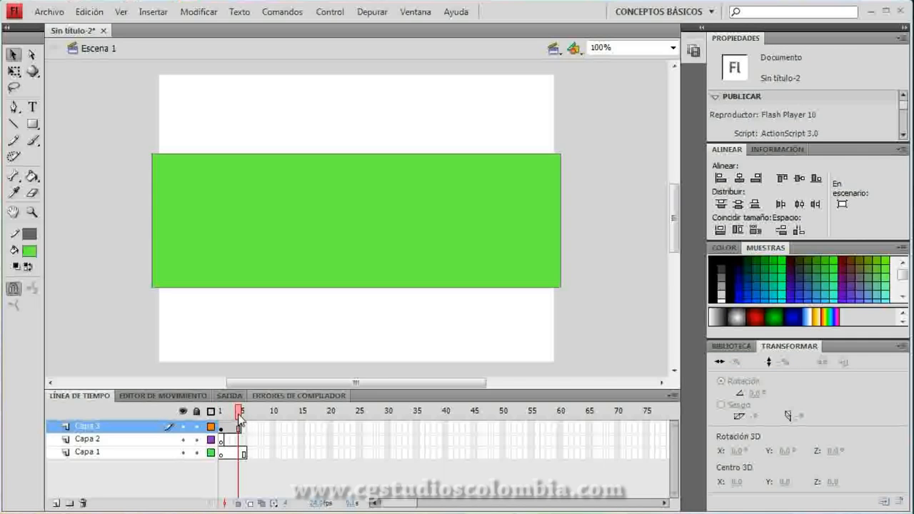
# Play the timeline and step through frames 1 to 5 to compare when the green rectangle is shown
pyautogui.moveTo(241, 414); pyautogui.dragTo(232, 416)
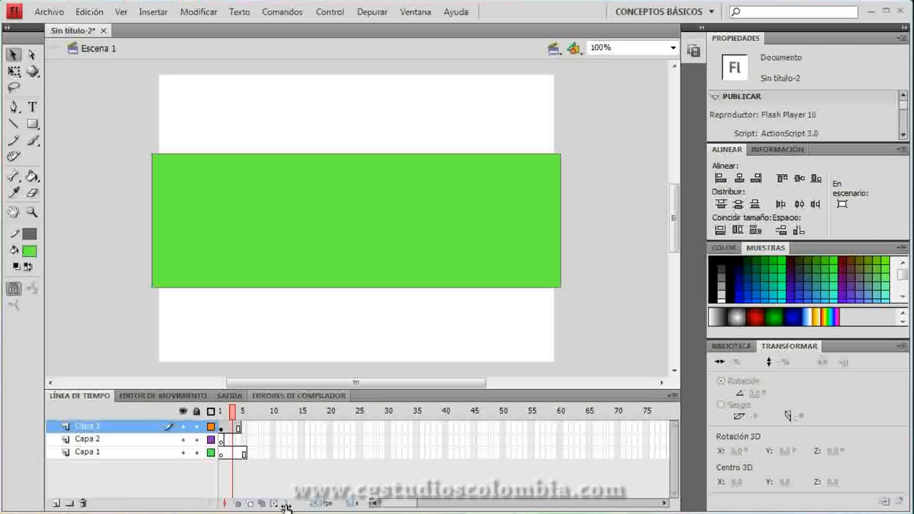
pyautogui.press('Return')
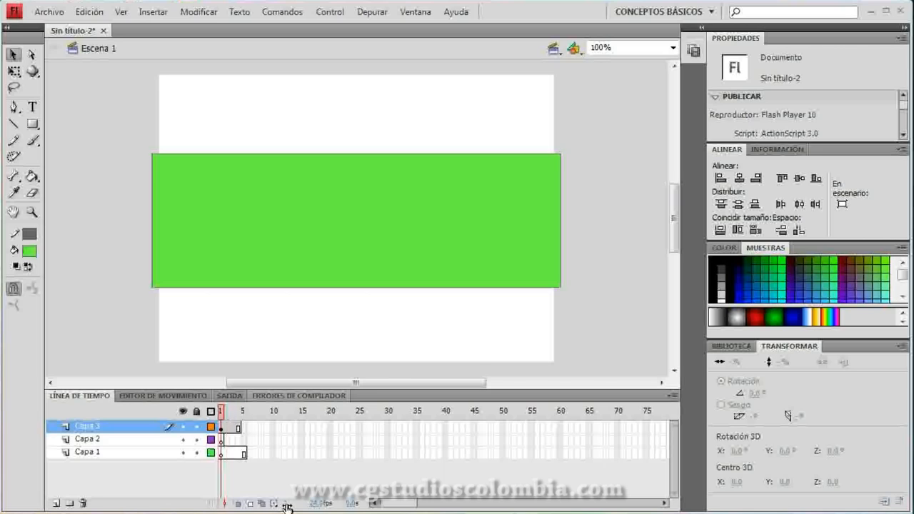
pyautogui.press('Return')
pyautogui.click(226, 414)
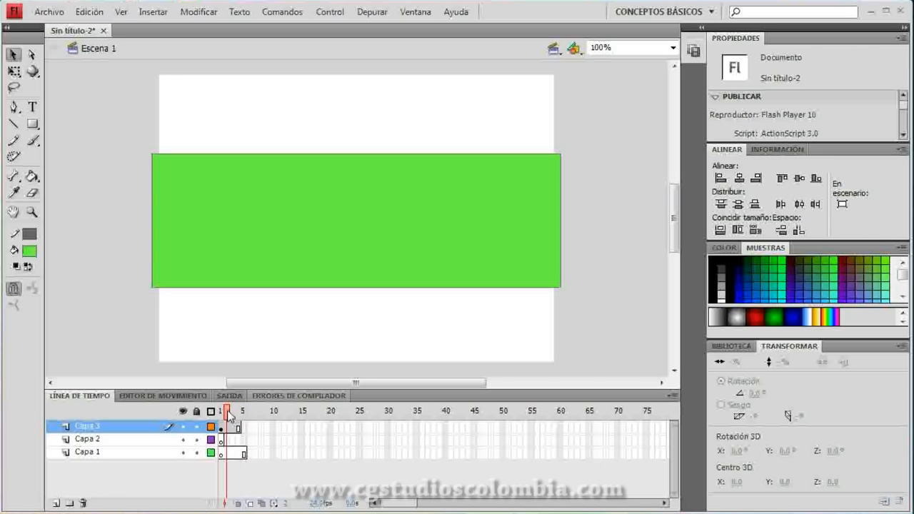
pyautogui.click(232, 415)
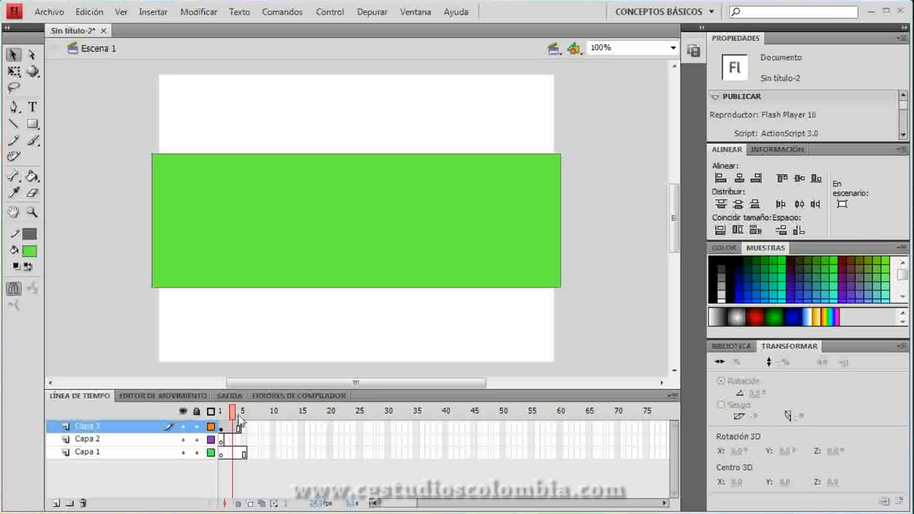
pyautogui.click(239, 416)
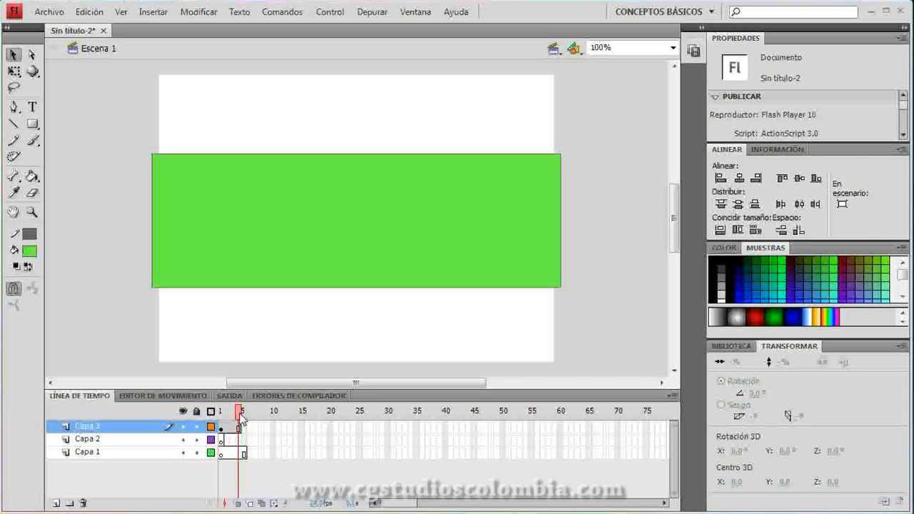
pyautogui.click(244, 415)
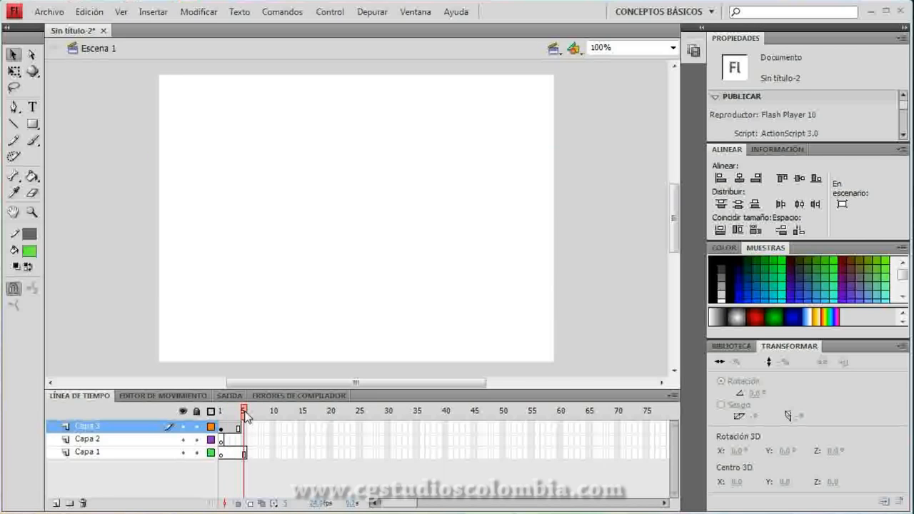
pyautogui.click(220, 413)
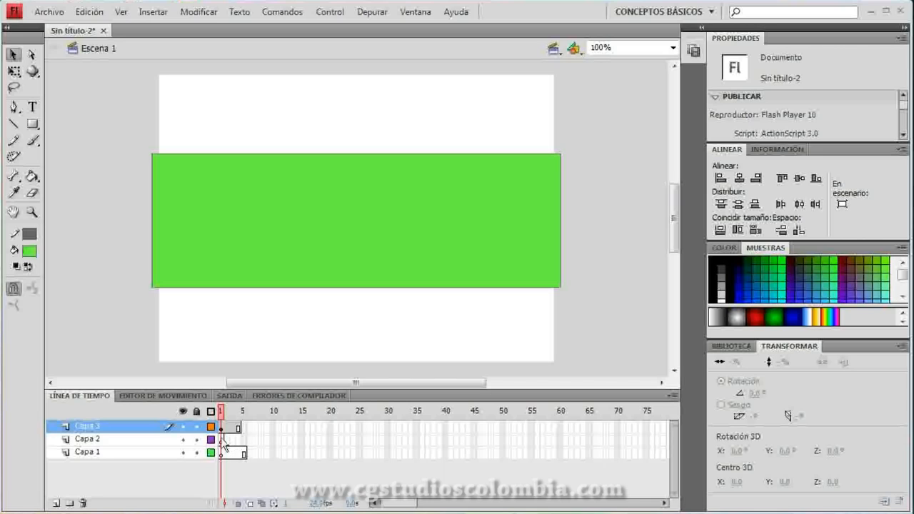
# Insert two regular frames after the first frame of Capa 2 and view the stage at frame 3
pyautogui.click(222, 439)
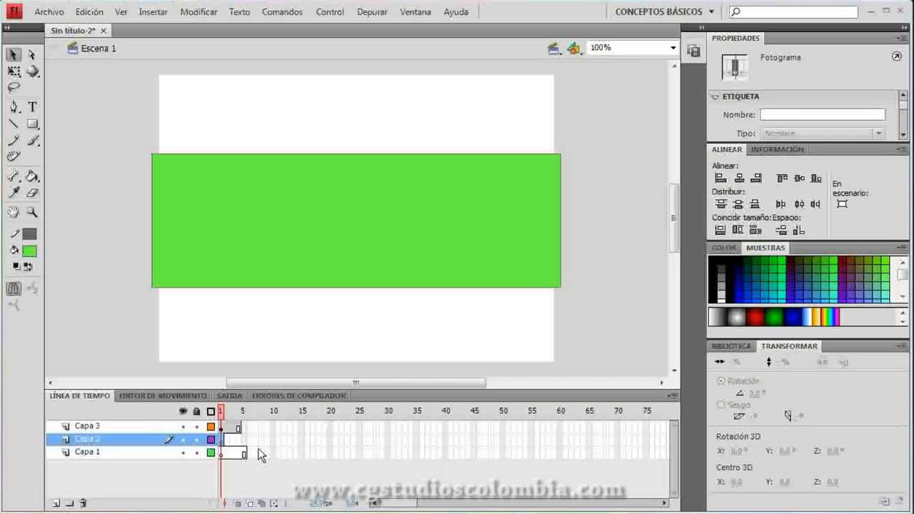
pyautogui.press('F5')
pyautogui.press('F5')
pyautogui.click(233, 412)
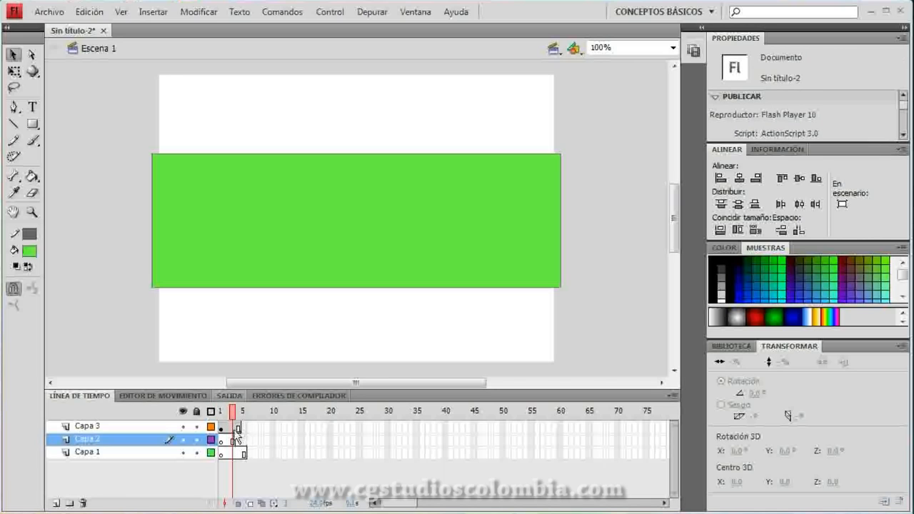
# Examine the first and last frames of Capa 3, Capa 2 and Capa 1 and compare the stage content at each
pyautogui.moveTo(238, 428)
pyautogui.mouseDown()
pyautogui.moveTo(221, 428)
pyautogui.moveTo(237, 428)
pyautogui.mouseUp()
pyautogui.click(271, 427)
pyautogui.click(221, 429)
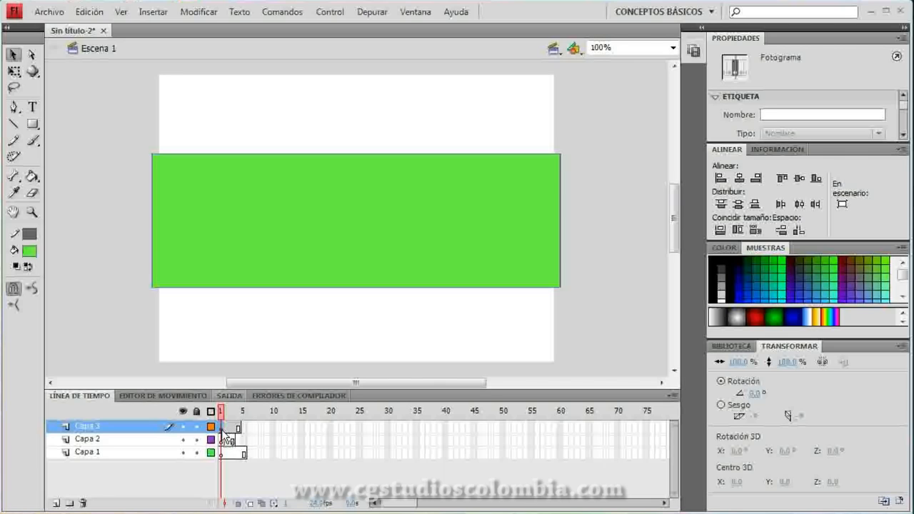
pyautogui.click(239, 427)
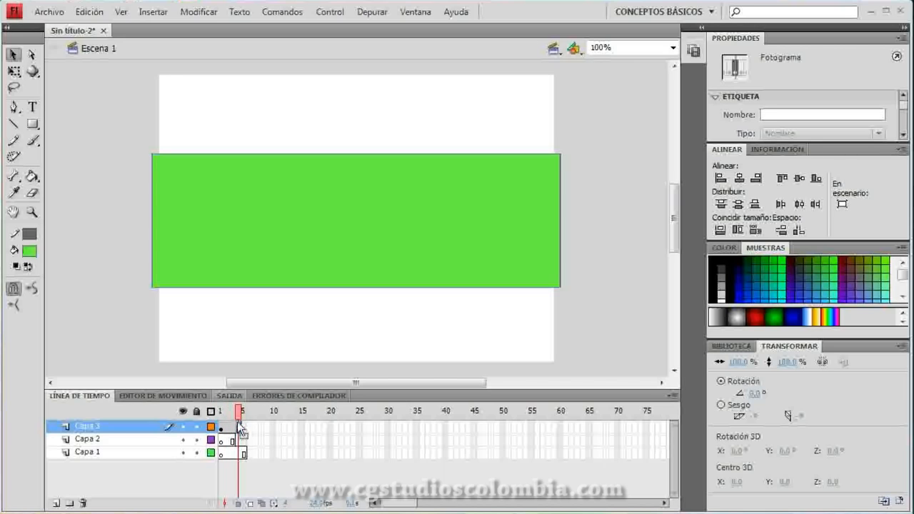
pyautogui.click(245, 414)
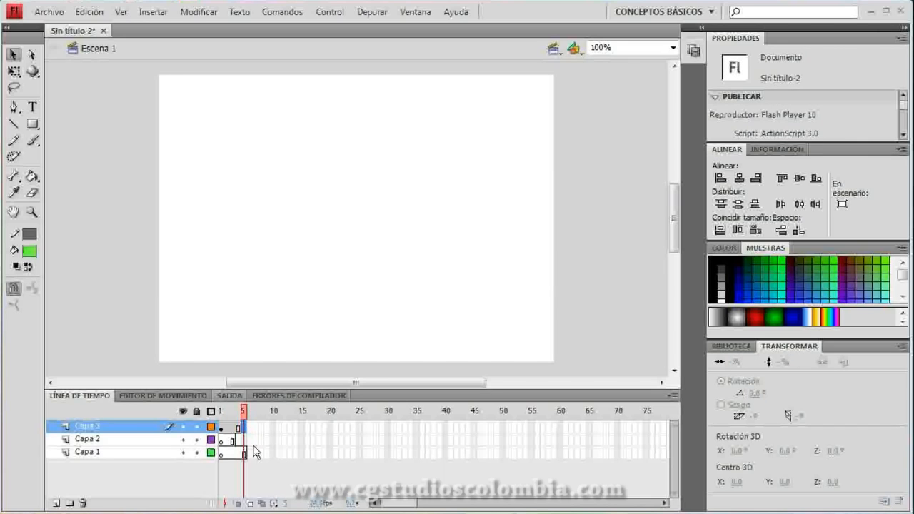
pyautogui.click(222, 441)
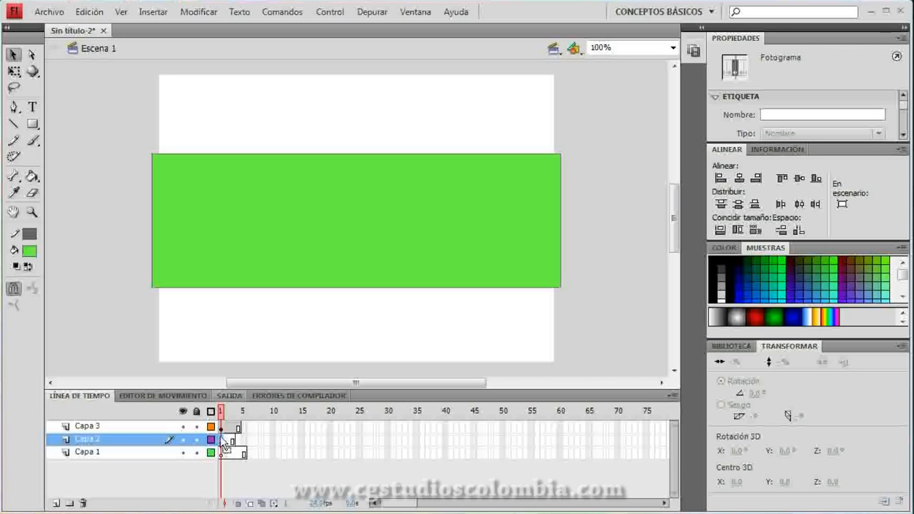
pyautogui.click(223, 441)
pyautogui.moveTo(221, 442); pyautogui.dragTo(248, 469)
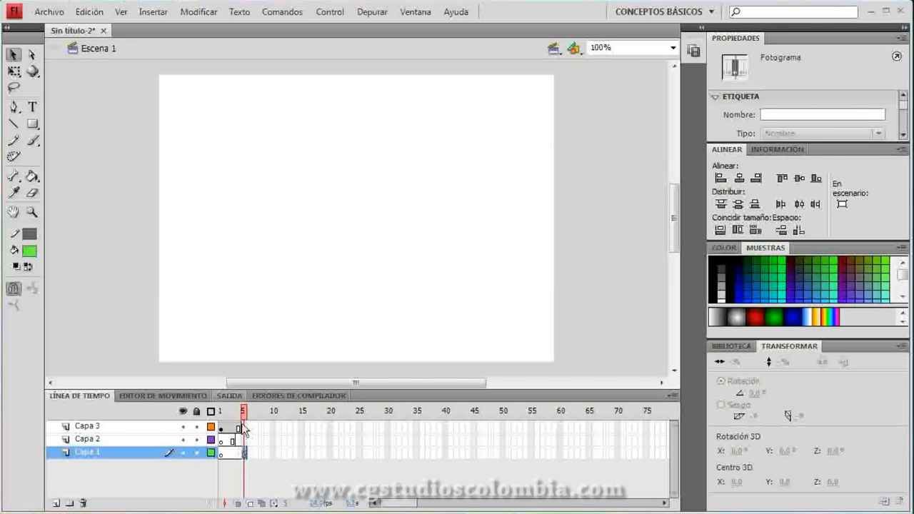
# Draw a circle about 206 px in diameter on the first frame of Capa 1 with the Oval tool, in the stage's upper part
pyautogui.click(222, 454)
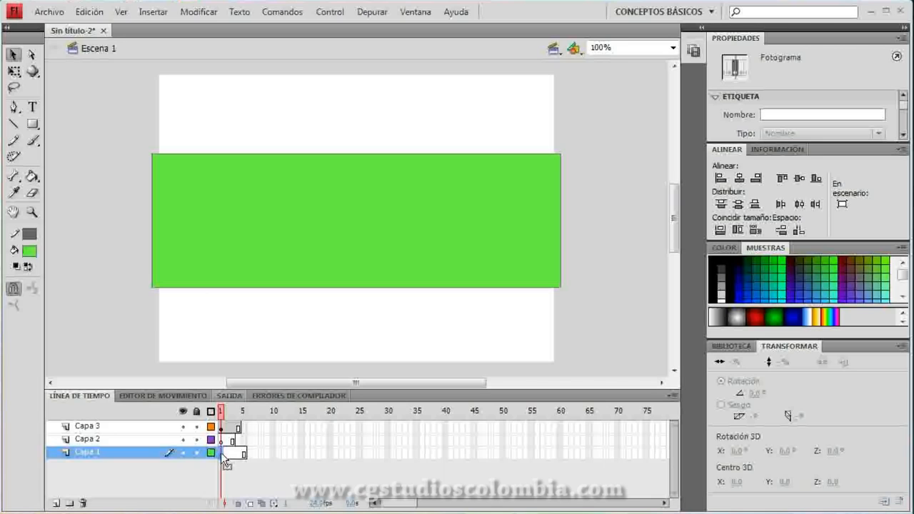
pyautogui.click(34, 124)
pyautogui.click(32, 124)
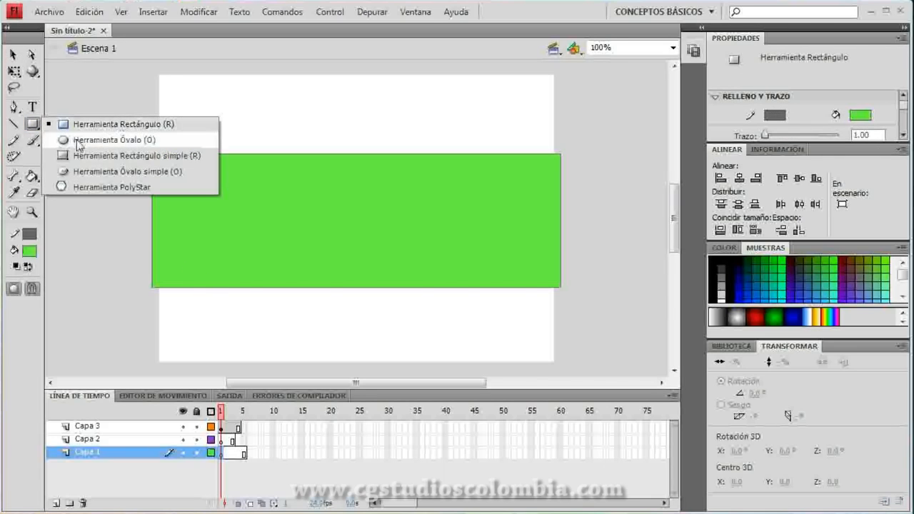
pyautogui.click(79, 140)
pyautogui.moveTo(223, 95)
pyautogui.mouseDown()
pyautogui.moveTo(351, 202)
pyautogui.moveTo(371, 243)
pyautogui.mouseUp()
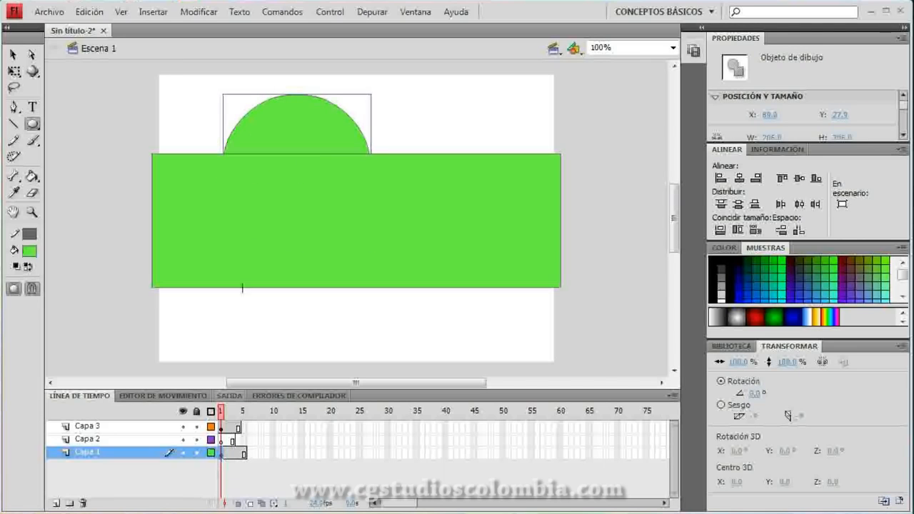
# Change the circle's fill colour to red and deselect it
pyautogui.click(13, 55)
pyautogui.click(32, 253)
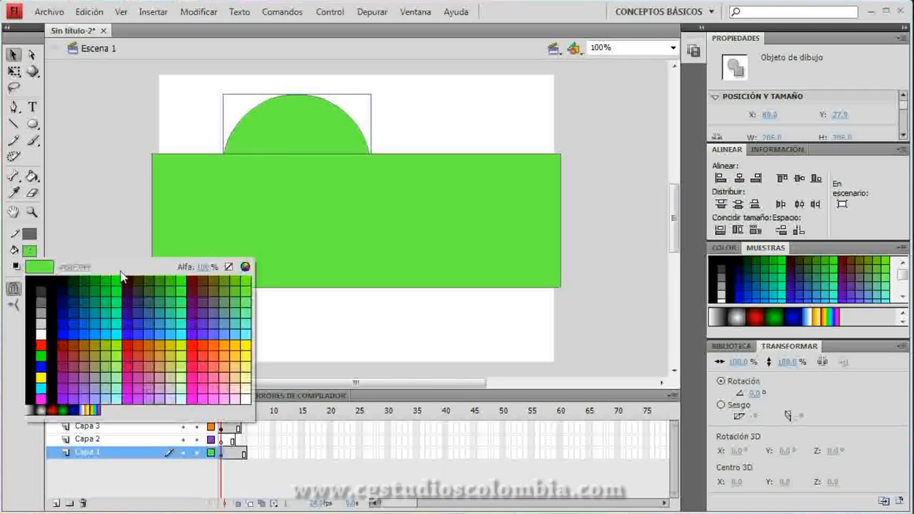
pyautogui.click(128, 348)
pyautogui.click(122, 185)
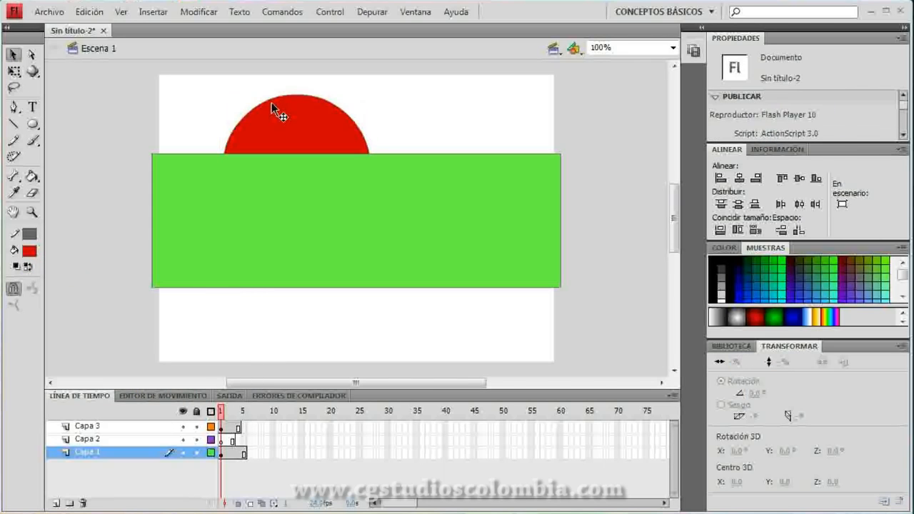
# Move the red circle to about X 25, Y 18, near the stage's upper-left corner
pyautogui.click(304, 129)
pyautogui.moveTo(304, 129); pyautogui.dragTo(265, 121)
pyautogui.click(368, 110)
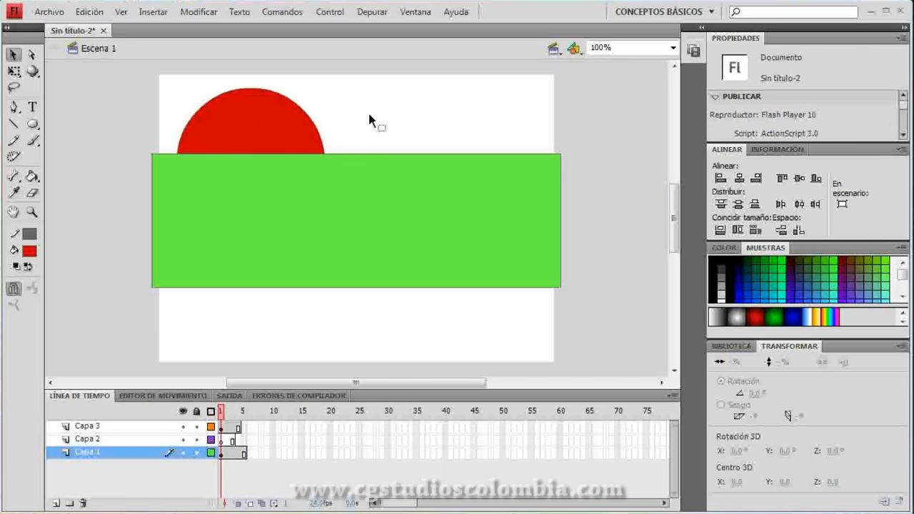
pyautogui.click(297, 123)
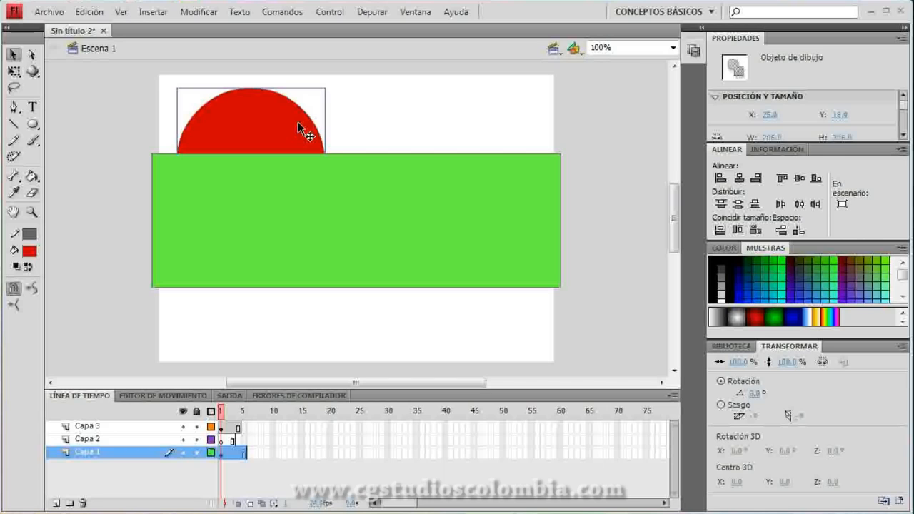
# Examine the frames of Capa 1 from 1 to 5 and compare how the red circle is shown on each
pyautogui.click(220, 442)
pyautogui.click(230, 451)
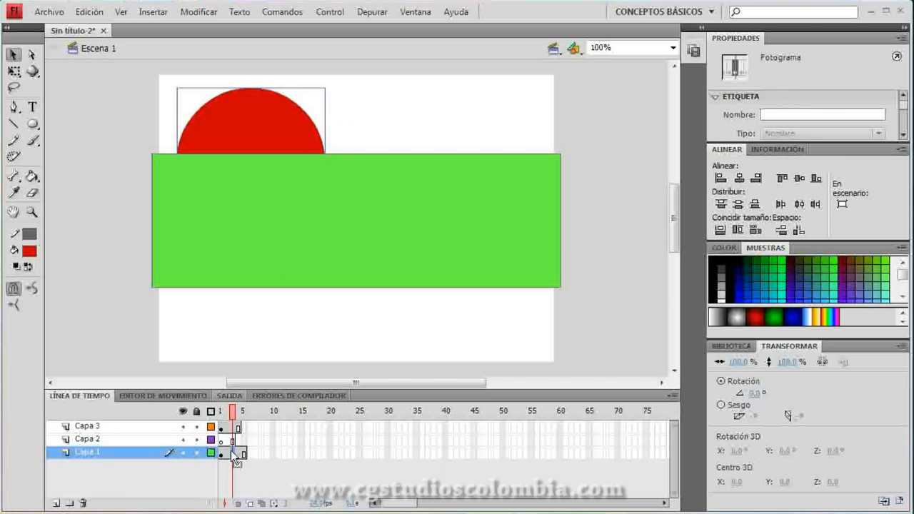
pyautogui.click(222, 452)
pyautogui.moveTo(244, 453); pyautogui.dragTo(218, 453)
pyautogui.click(218, 454)
pyautogui.click(238, 454)
pyautogui.click(244, 454)
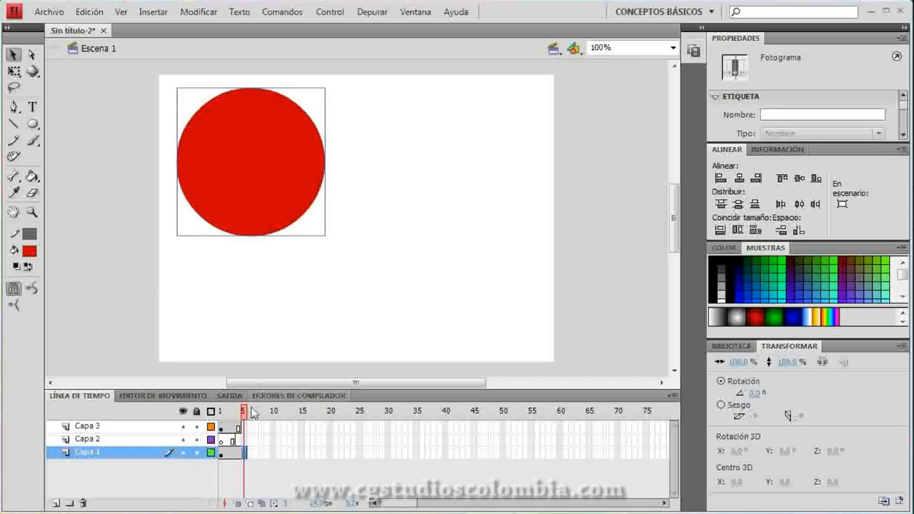
# Review the frames of Capa 3 and select the green rectangle on its first frame
pyautogui.click(236, 427)
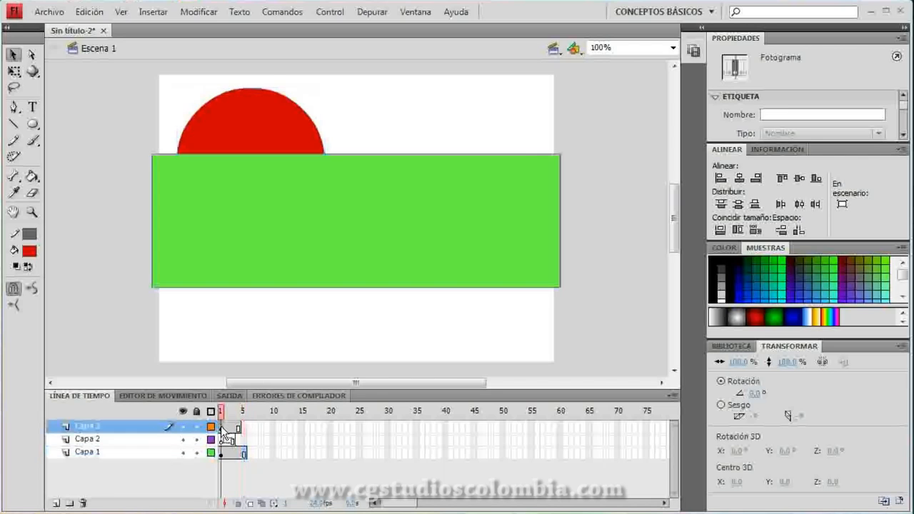
pyautogui.moveTo(231, 430); pyautogui.dragTo(221, 430)
pyautogui.click(221, 430)
pyautogui.click(289, 225)
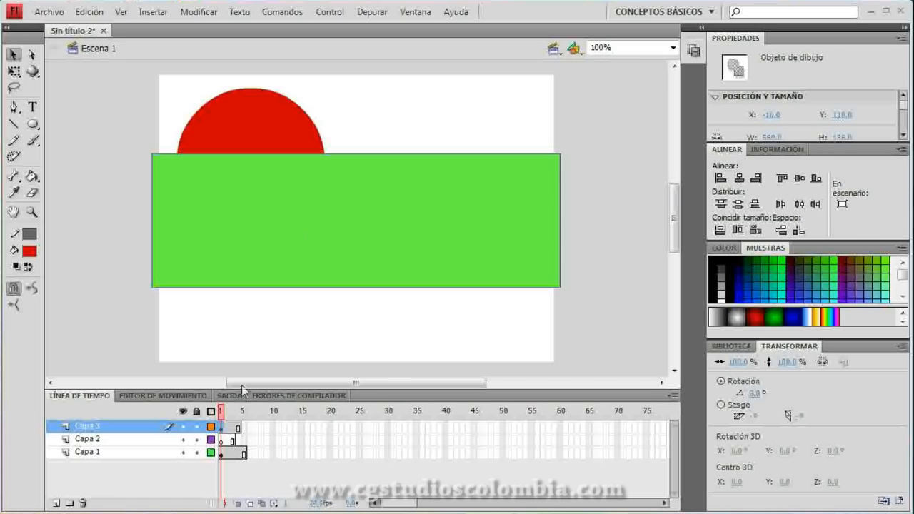
# Examine the empty keyframe and the following frames of Capa 2 from frame 1 to frame 3
pyautogui.click(226, 441)
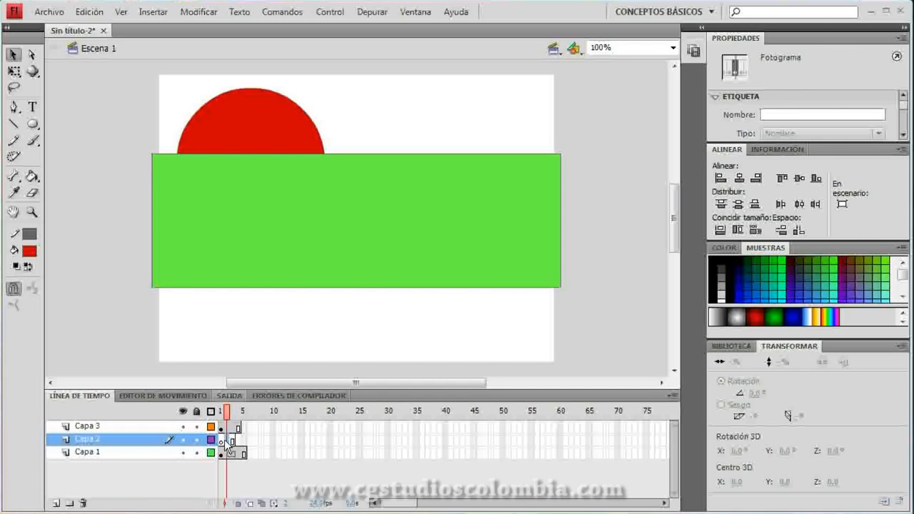
pyautogui.click(221, 441)
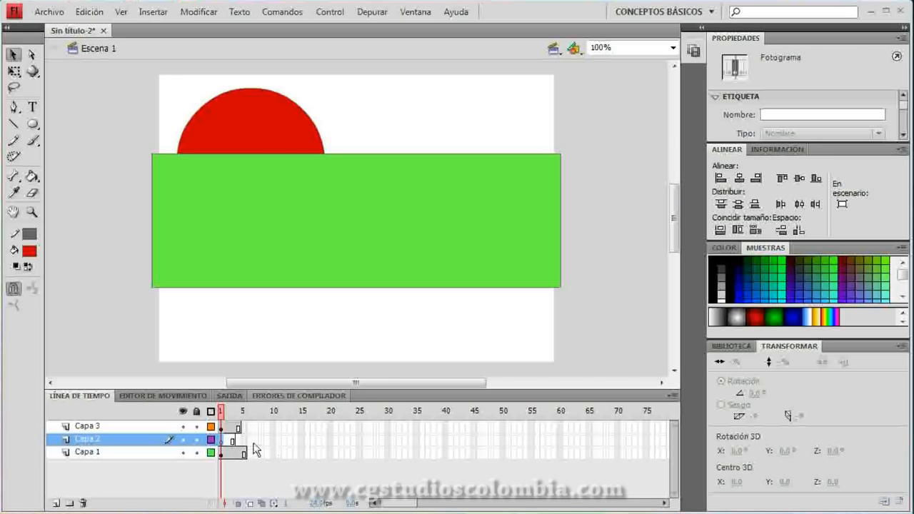
pyautogui.click(220, 440)
pyautogui.moveTo(225, 444); pyautogui.dragTo(234, 443)
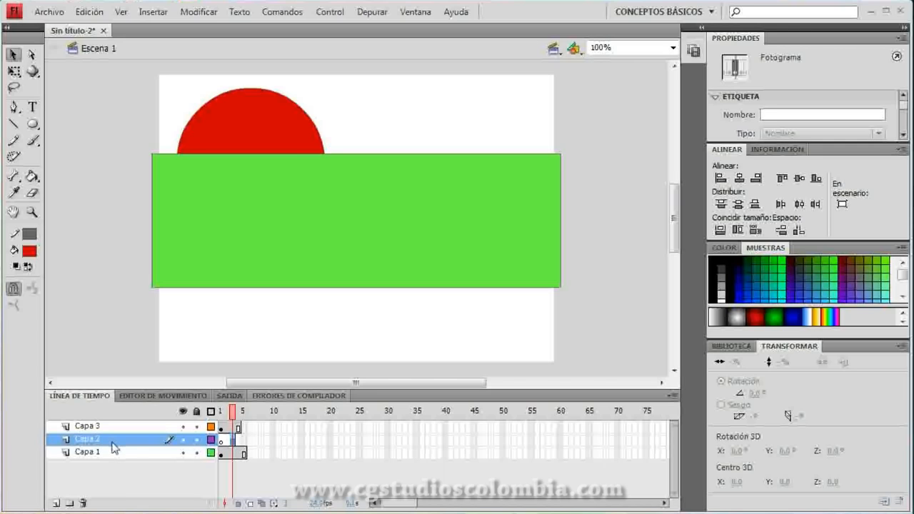
# Select the green rectangle and the red circle in turn to check which layer holds each, then clear the selection
pyautogui.click(391, 225)
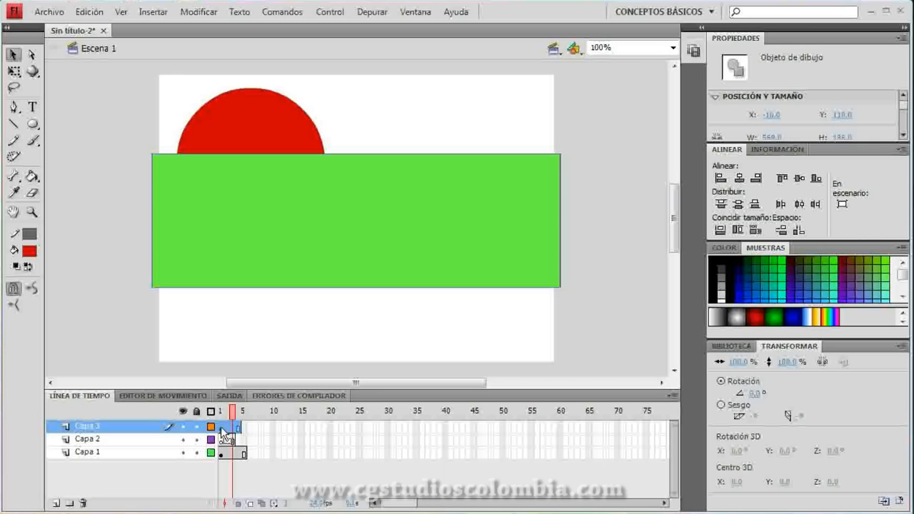
pyautogui.moveTo(230, 431); pyautogui.dragTo(240, 437)
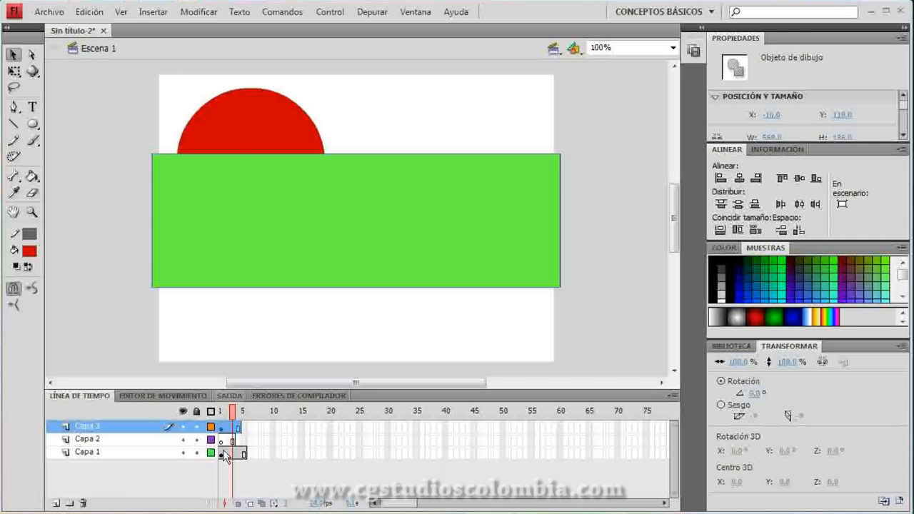
pyautogui.click(239, 128)
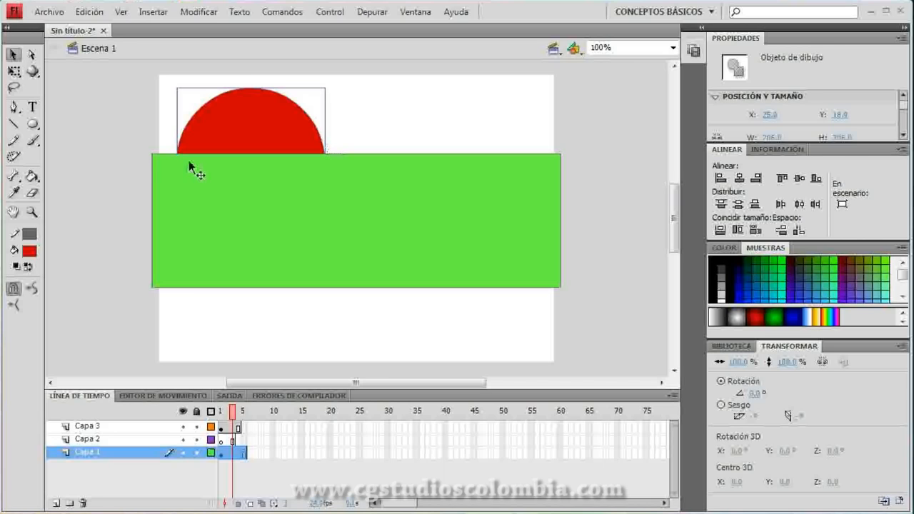
pyautogui.click(144, 158)
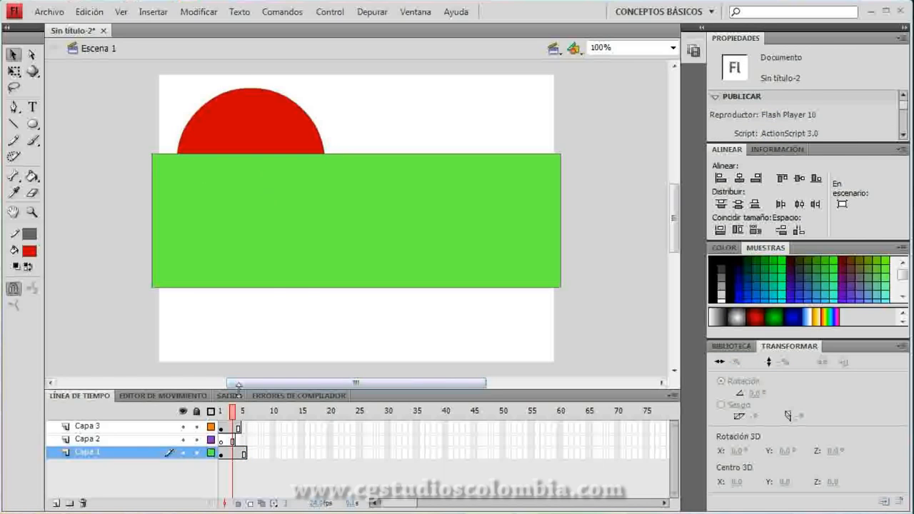
# Step twice through the timeline from frame 1 towards frame 5 to compare how long each shape is shown
pyautogui.moveTo(243, 416); pyautogui.dragTo(220, 414)
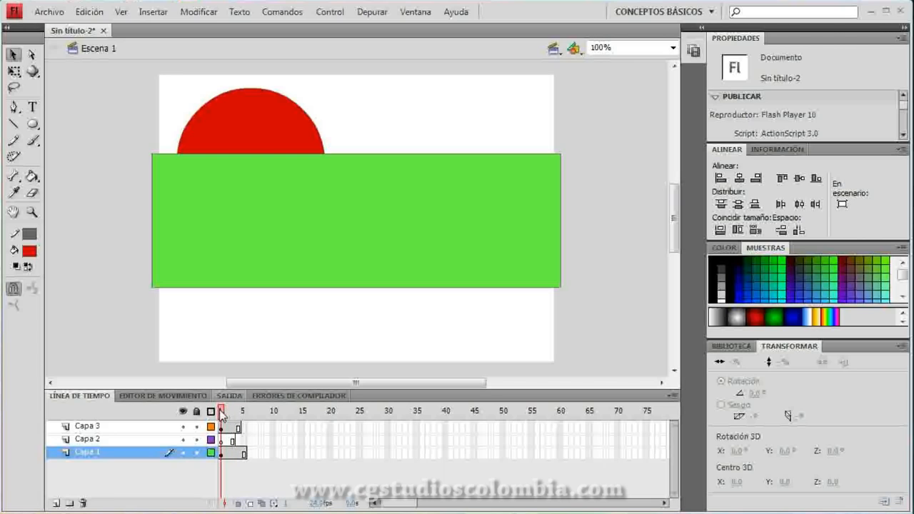
pyautogui.press('.')
pyautogui.press('.')
pyautogui.press('.')
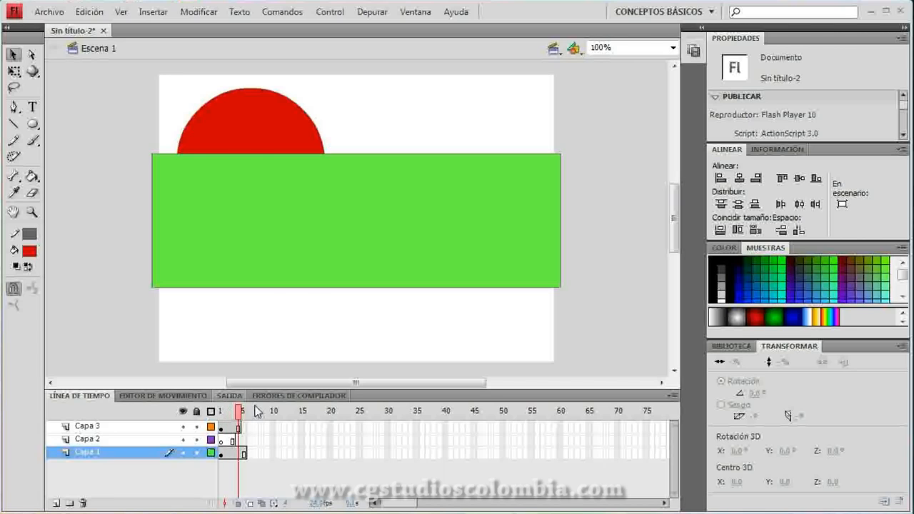
pyautogui.moveTo(258, 411); pyautogui.dragTo(207, 412)
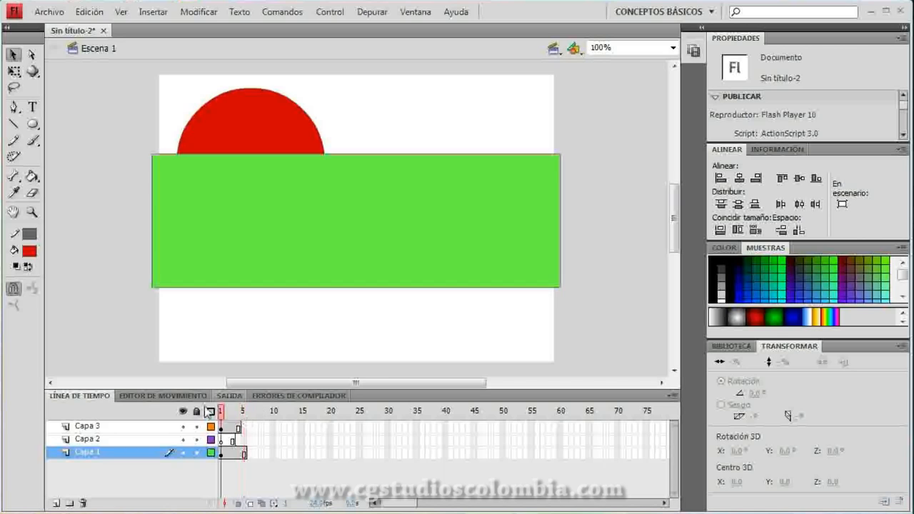
pyautogui.press('.')
pyautogui.press('.')
pyautogui.press('.')
pyautogui.press('.')
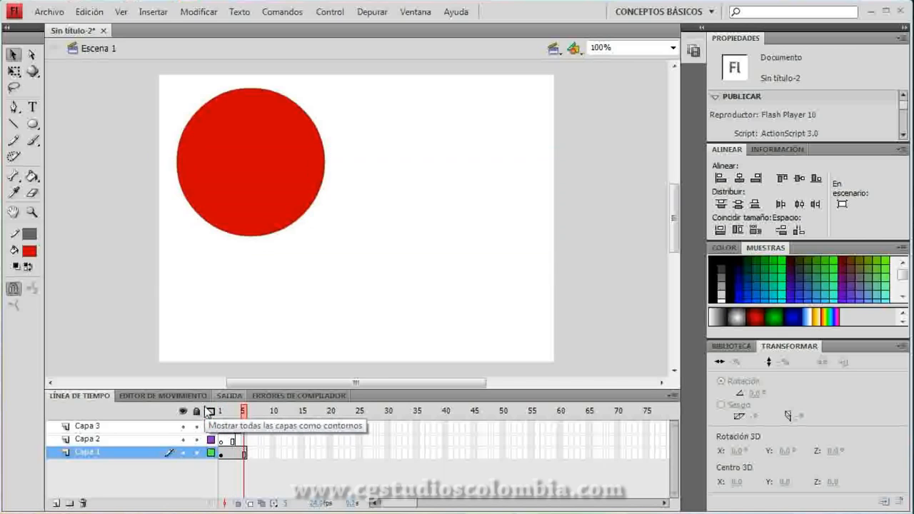
pyautogui.click(221, 412)
pyautogui.click(213, 411)
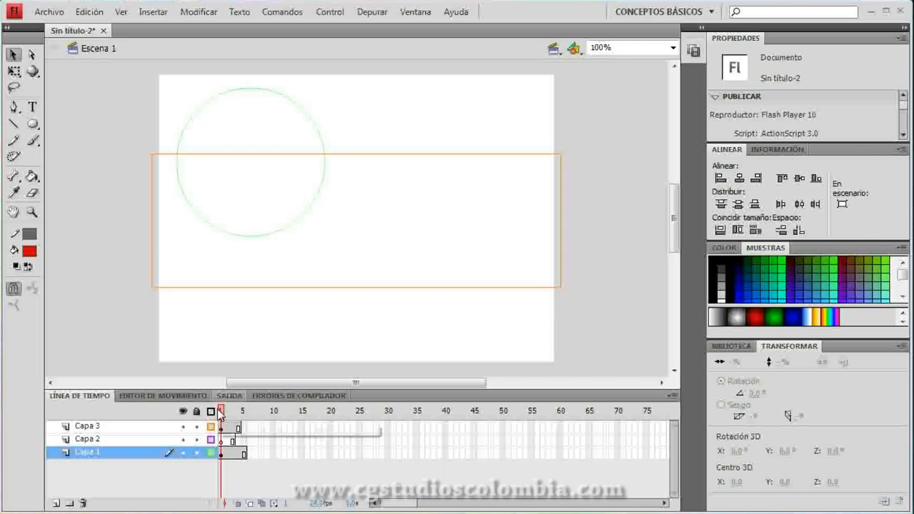
pyautogui.click(170, 441)
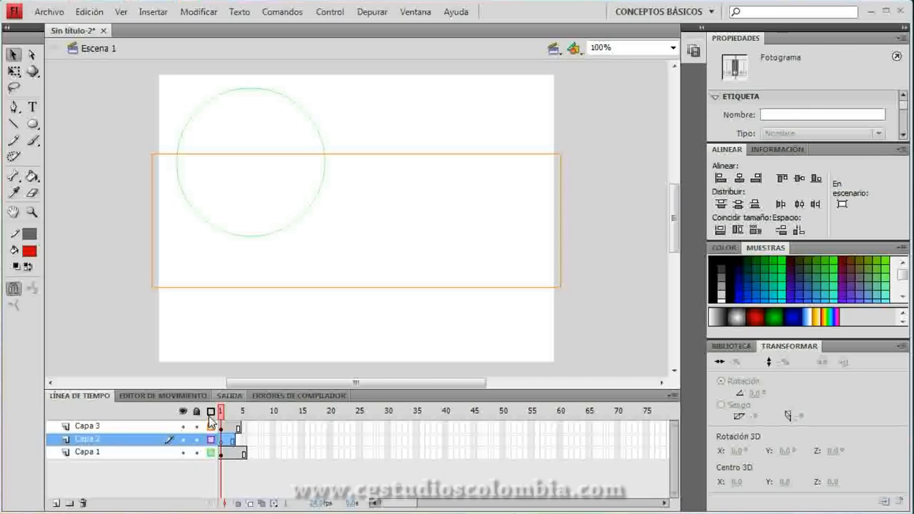
pyautogui.click(211, 412)
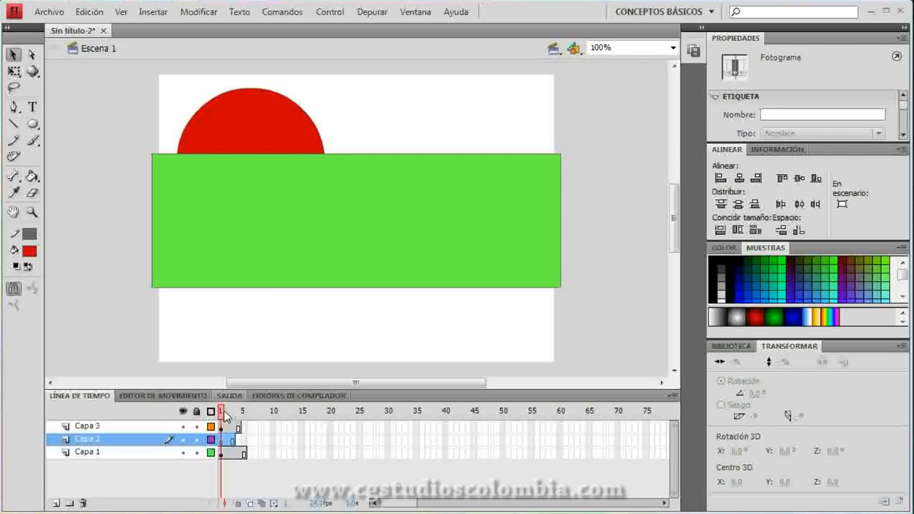
# Play the timeline from frame 1 and step back and forth through its last frames
pyautogui.press('Return')
pyautogui.press('Return')
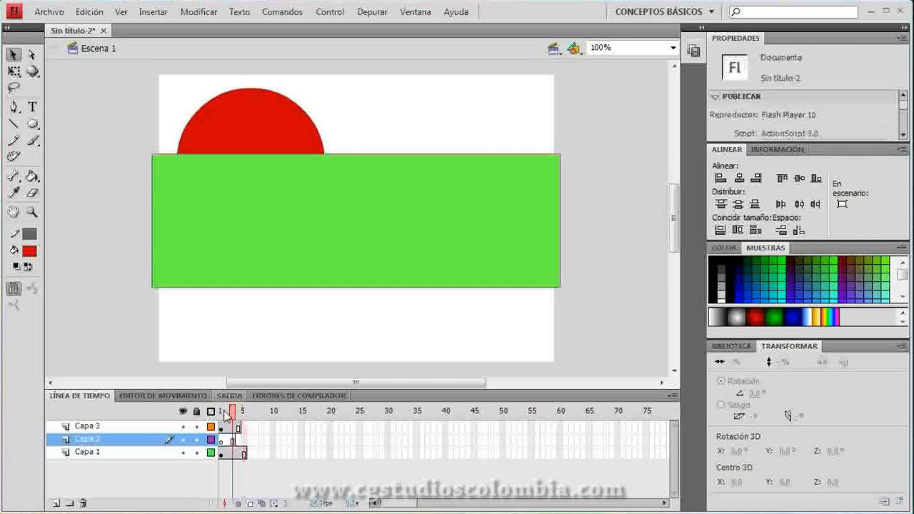
pyautogui.press('.')
pyautogui.press(',')
pyautogui.press('.')
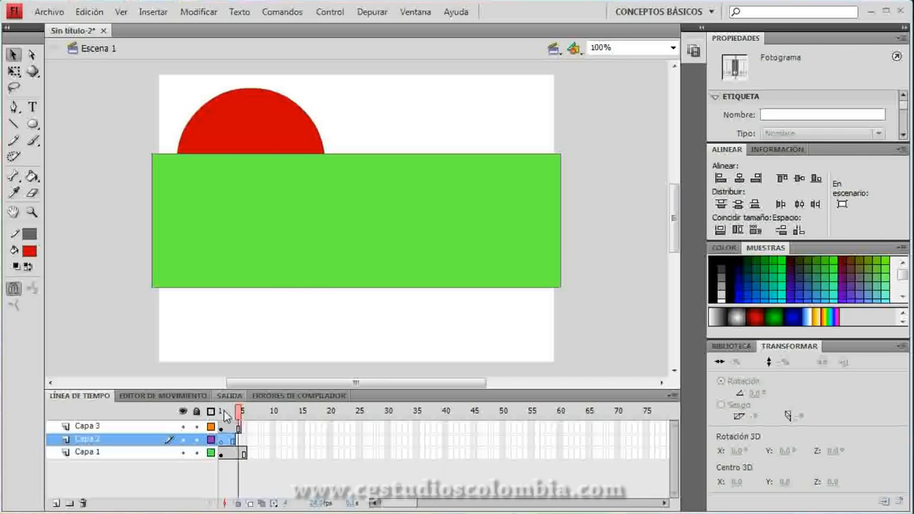
pyautogui.press('.')
# Return to frame 1, advance frame by frame to frame 5, and go back to frame 4 to compare the shapes
pyautogui.moveTo(222, 412)
pyautogui.mouseDown()
pyautogui.moveTo(250, 414)
pyautogui.moveTo(220, 417)
pyautogui.mouseUp()
pyautogui.press('.')
pyautogui.press('.')
pyautogui.press('.')
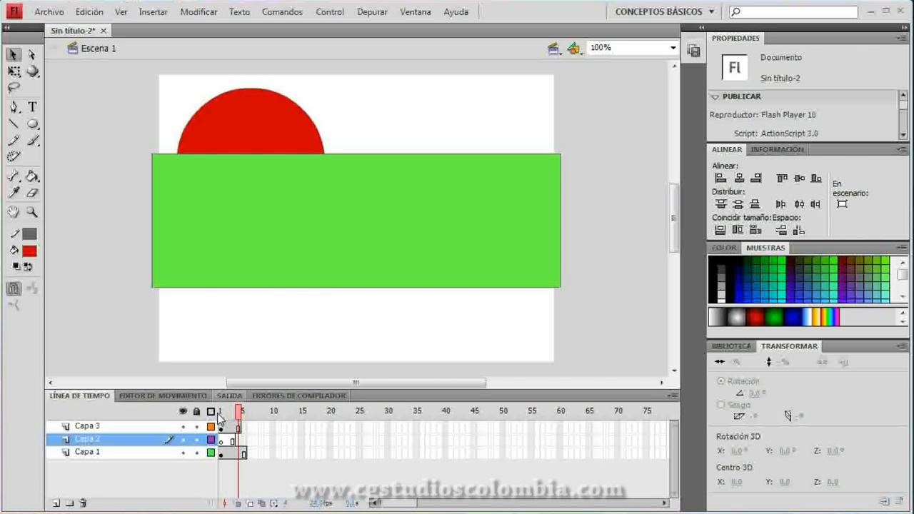
pyautogui.press('.')
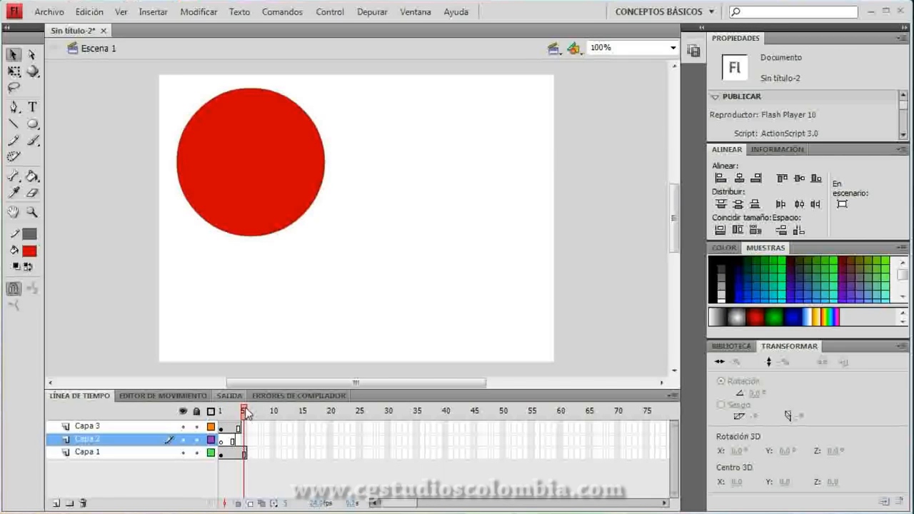
pyautogui.press(',')
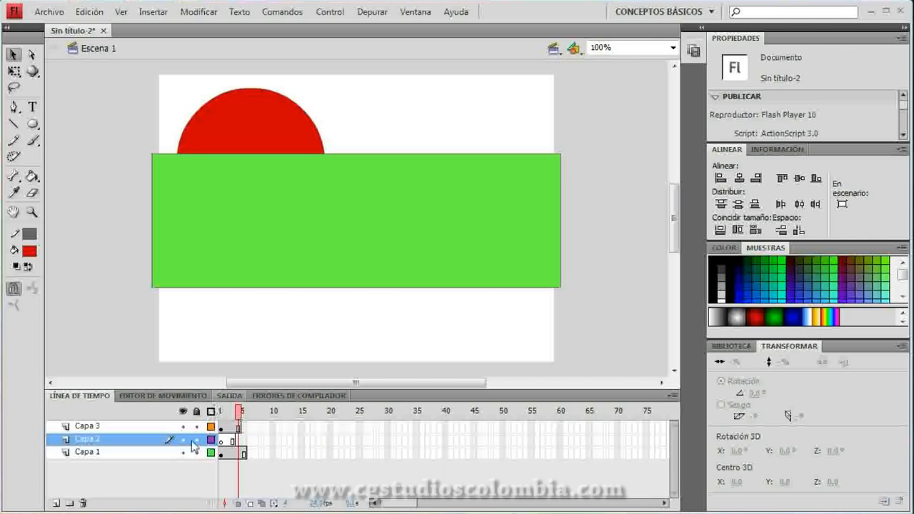
# Select Capa 1, play the timeline from frame 1, and inspect the stage at frame 5
pyautogui.click(168, 452)
pyautogui.click(218, 413)
pyautogui.press('Return')
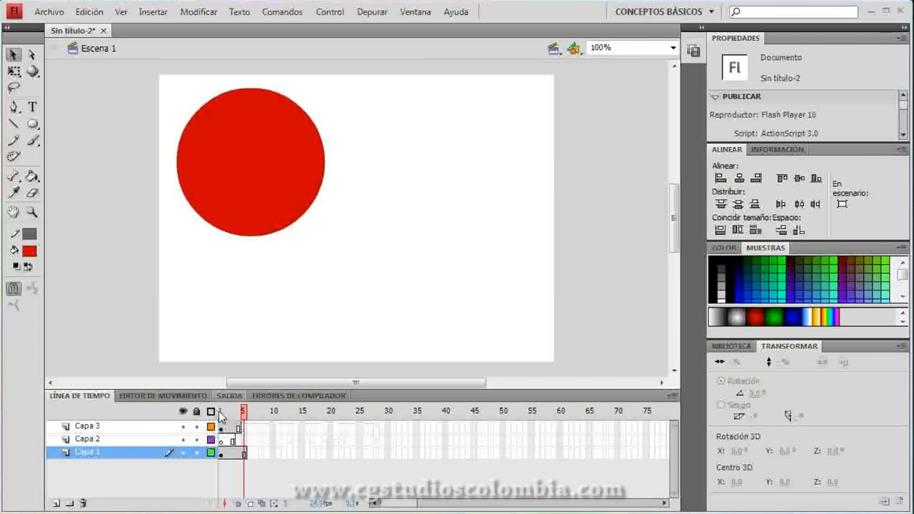
pyautogui.press(',')
pyautogui.click(243, 412)
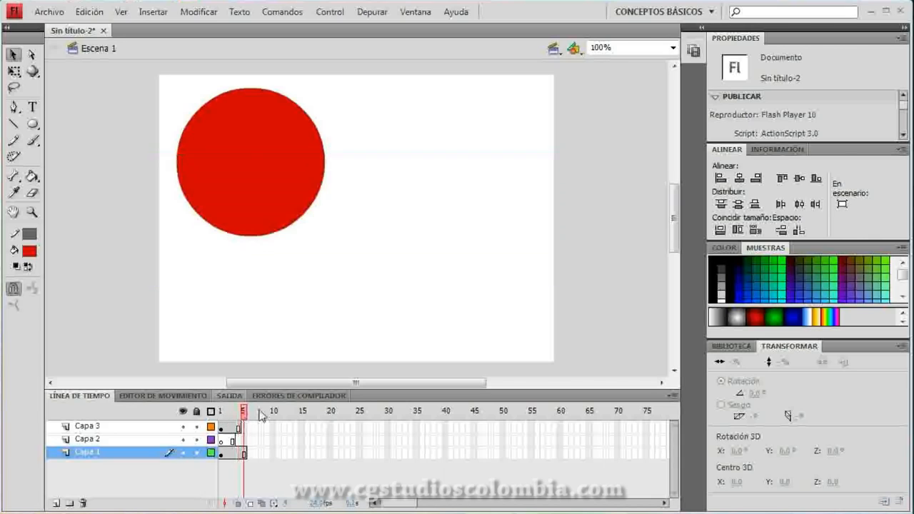
pyautogui.moveTo(244, 415)
pyautogui.mouseDown()
pyautogui.moveTo(221, 416)
pyautogui.moveTo(244, 421)
pyautogui.mouseUp()
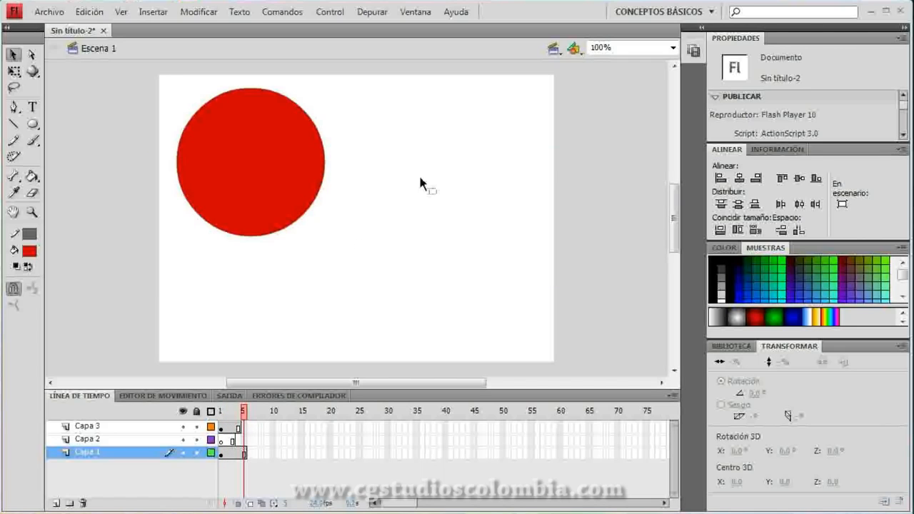
# Test the movie, close its preview window, and compare frames 1 and 5 in the timeline, including frame 5 of Capa 1
pyautogui.hotkey('ctrl', 'Return')
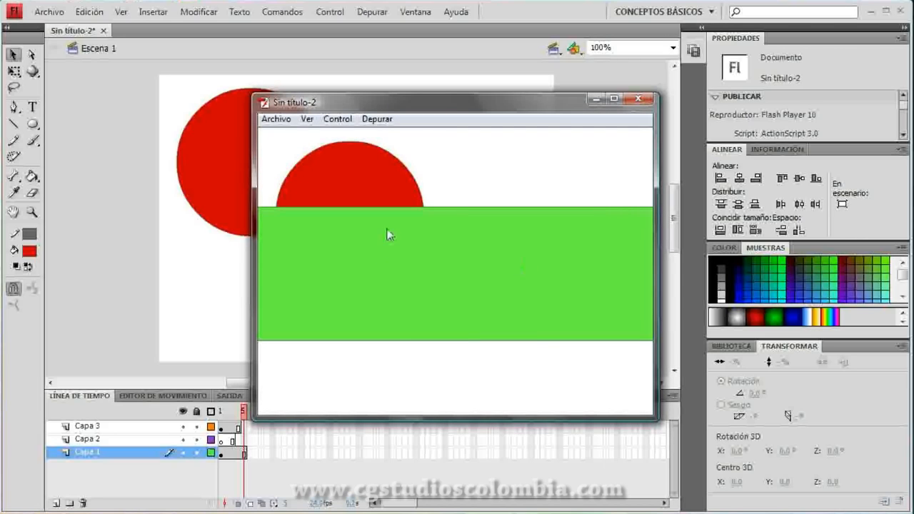
pyautogui.click(643, 100)
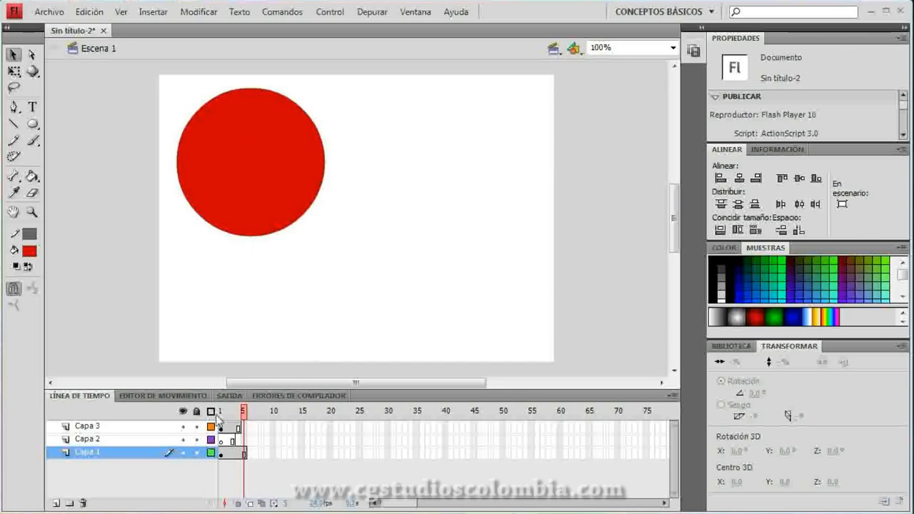
pyautogui.click(222, 413)
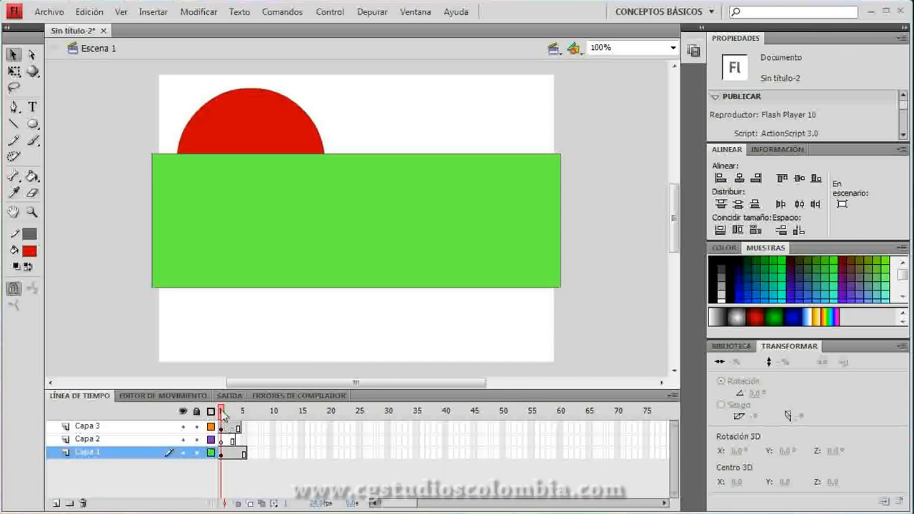
pyautogui.click(245, 414)
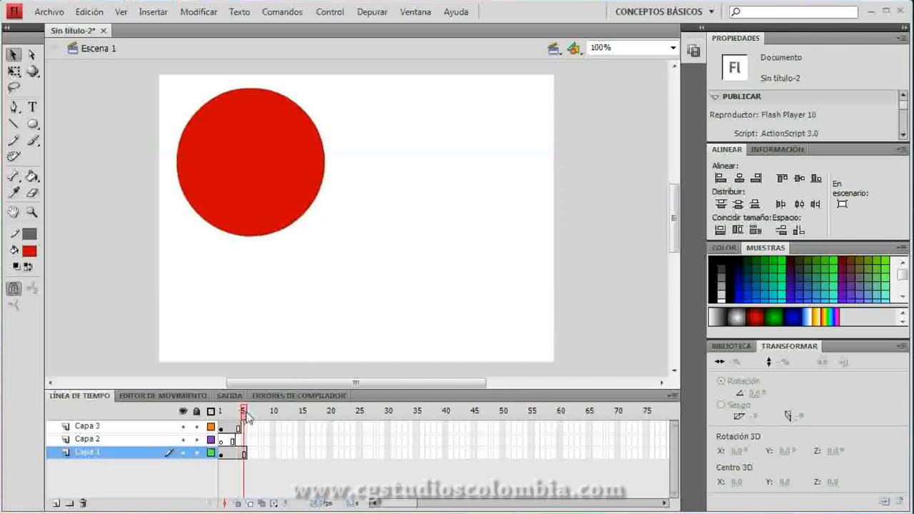
pyautogui.click(245, 451)
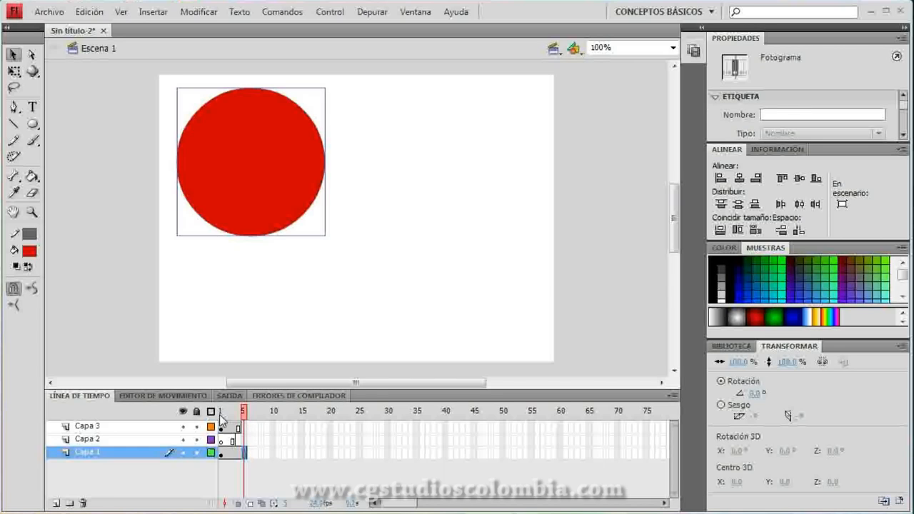
pyautogui.moveTo(220, 414); pyautogui.dragTo(245, 414)
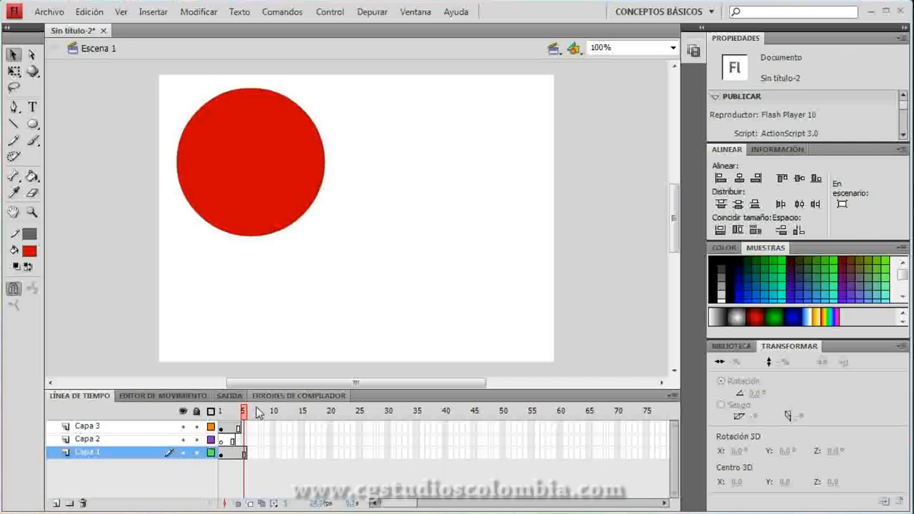
# Test the movie again, close the preview, and compare frame 1 with the position after the last frame of Capa 3
pyautogui.hotkey('ctrl', 'Return')
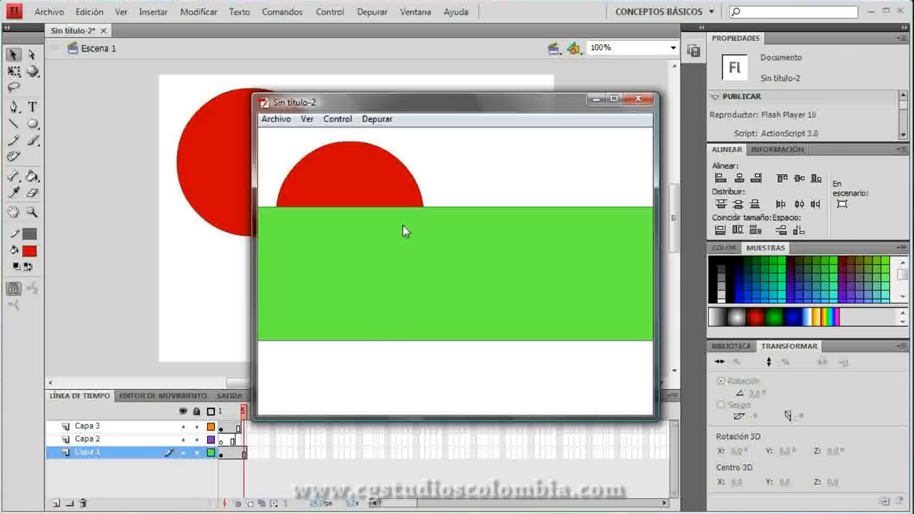
pyautogui.click(640, 99)
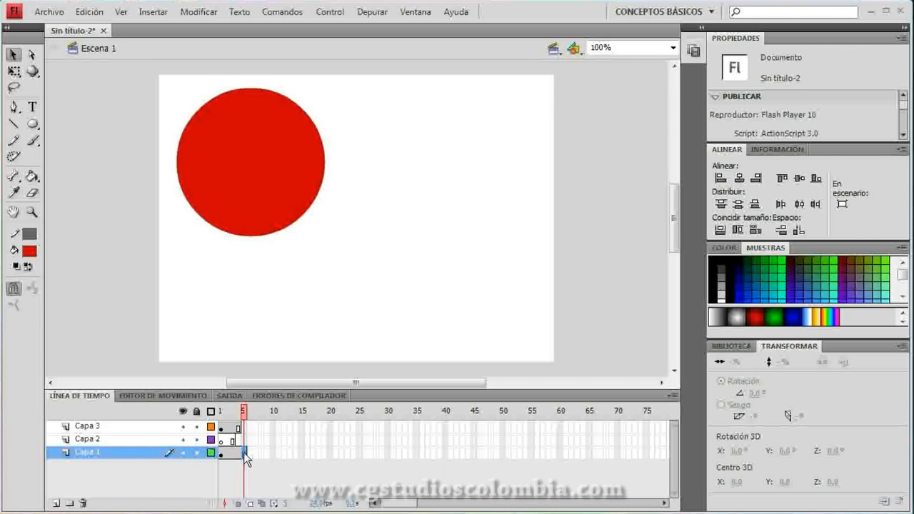
pyautogui.click(220, 413)
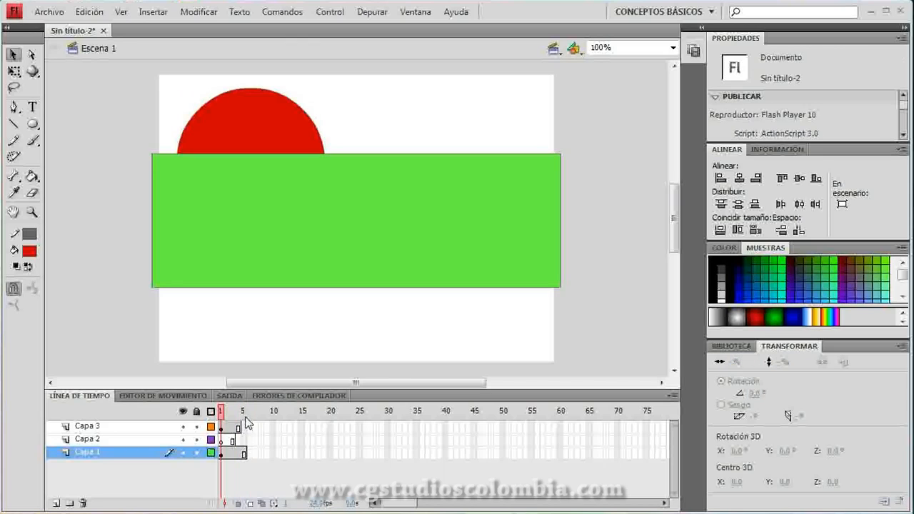
pyautogui.click(242, 425)
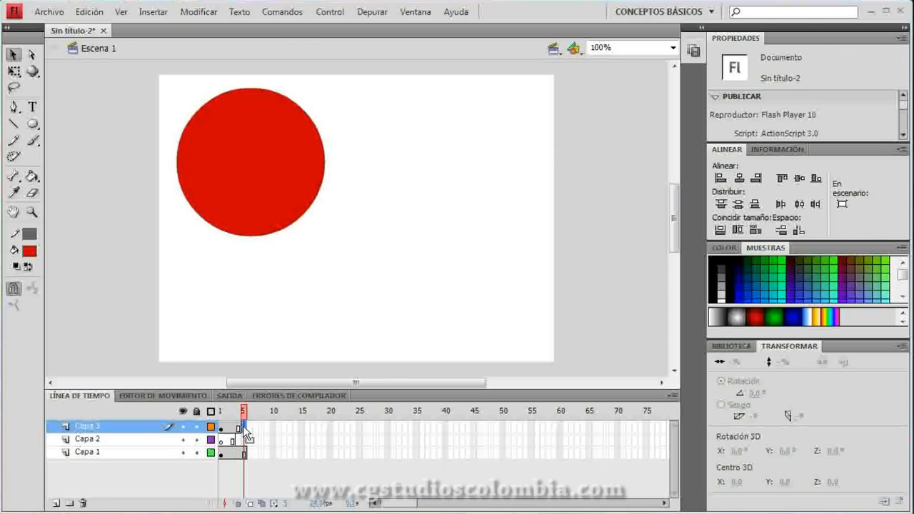
# Test the movie once more from frame 1, close the preview, and select the first frame of Capa 2
pyautogui.click(220, 413)
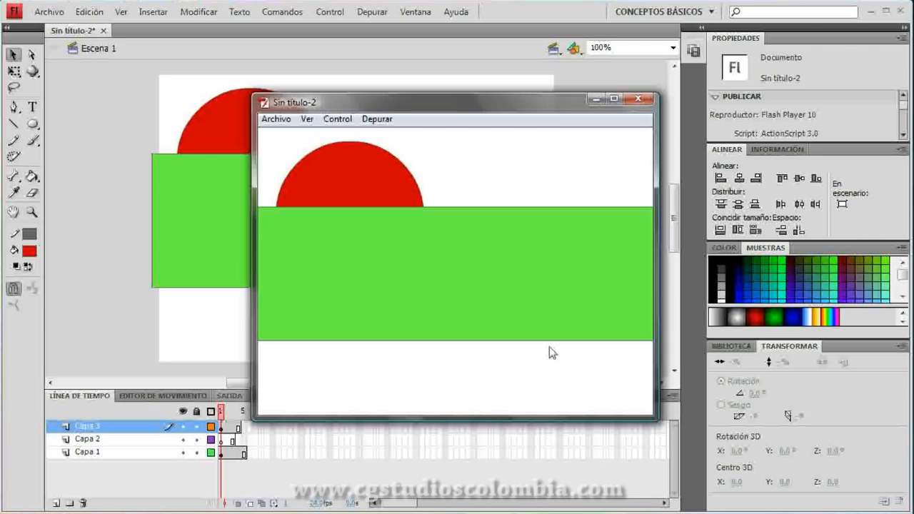
pyautogui.click(640, 101)
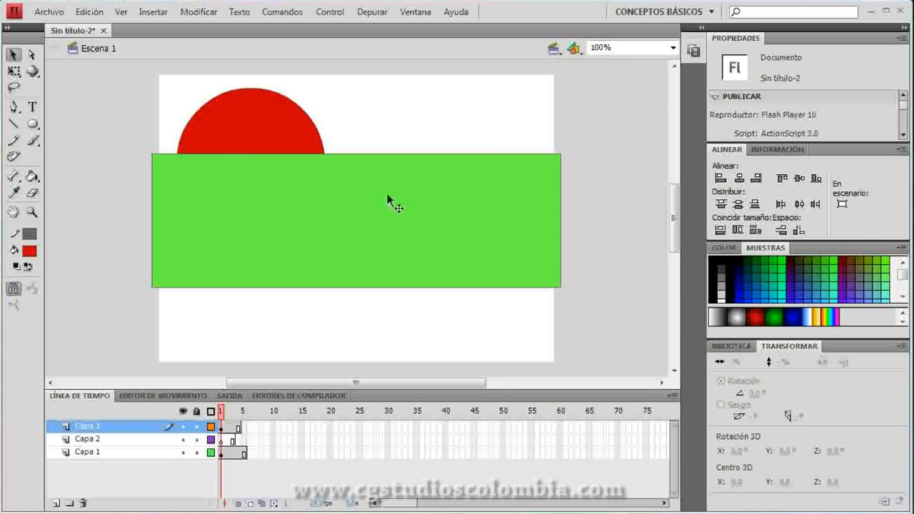
pyautogui.click(221, 439)
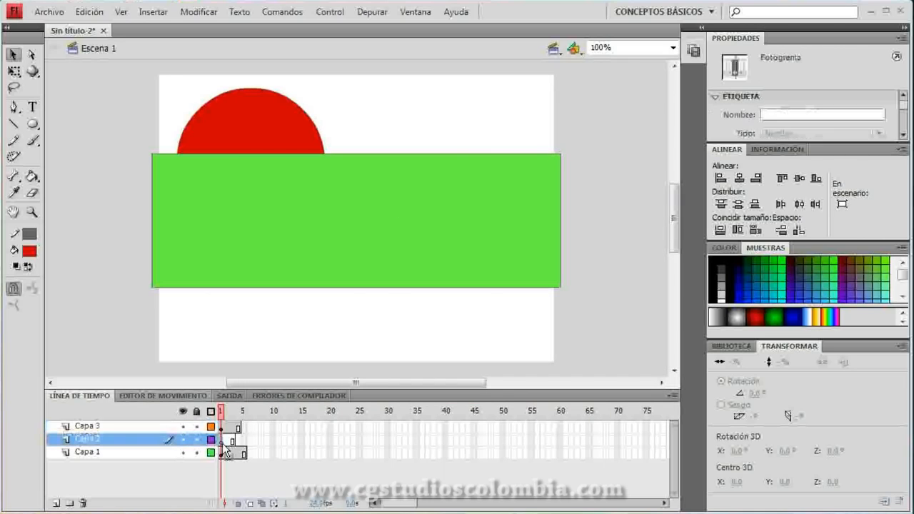
# Activate the PolyStar tool and set its shape style to Estrella in the tool options
pyautogui.click(32, 124)
pyautogui.click(93, 187)
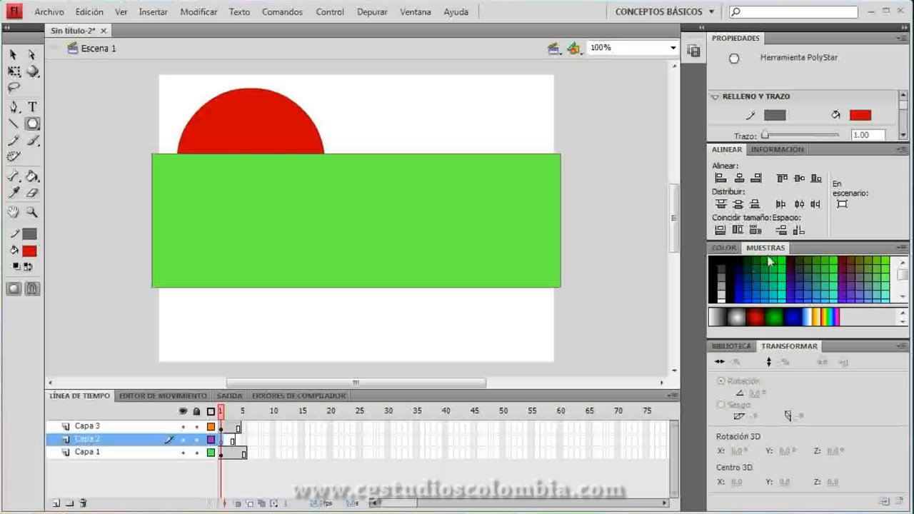
pyautogui.click(785, 348)
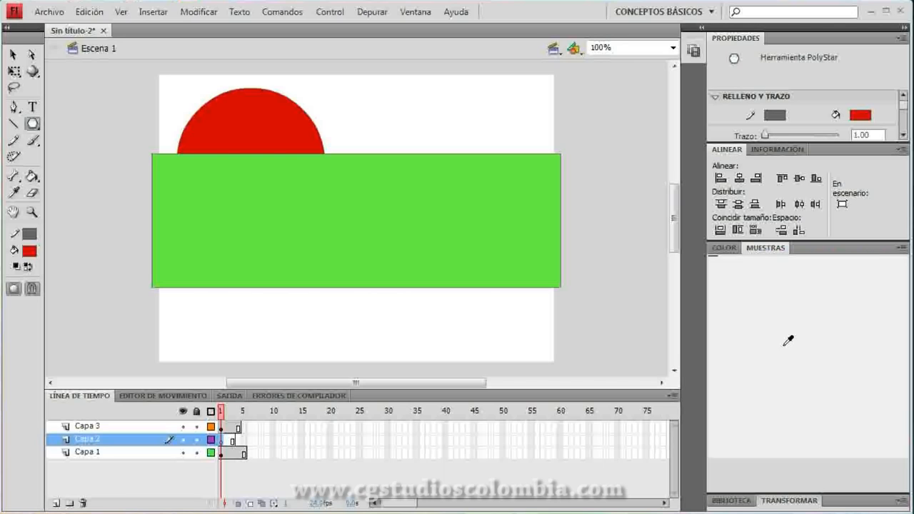
pyautogui.click(759, 248)
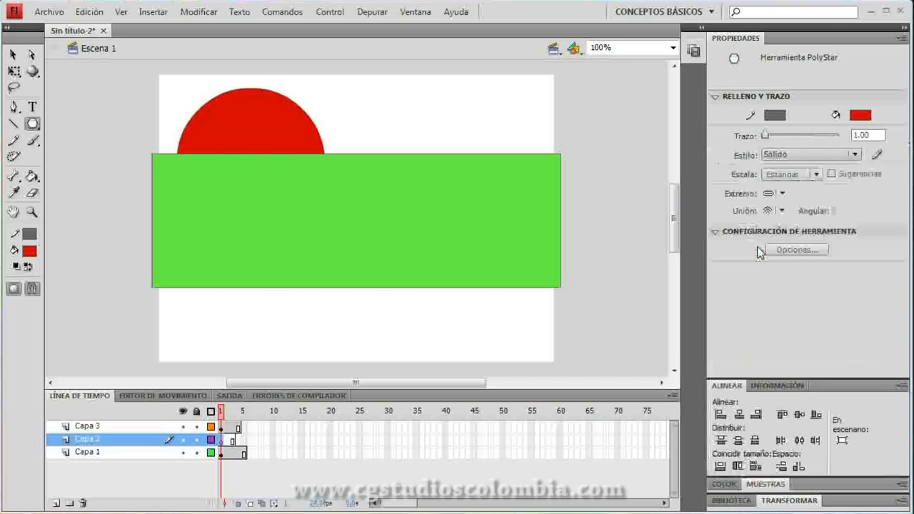
pyautogui.click(795, 251)
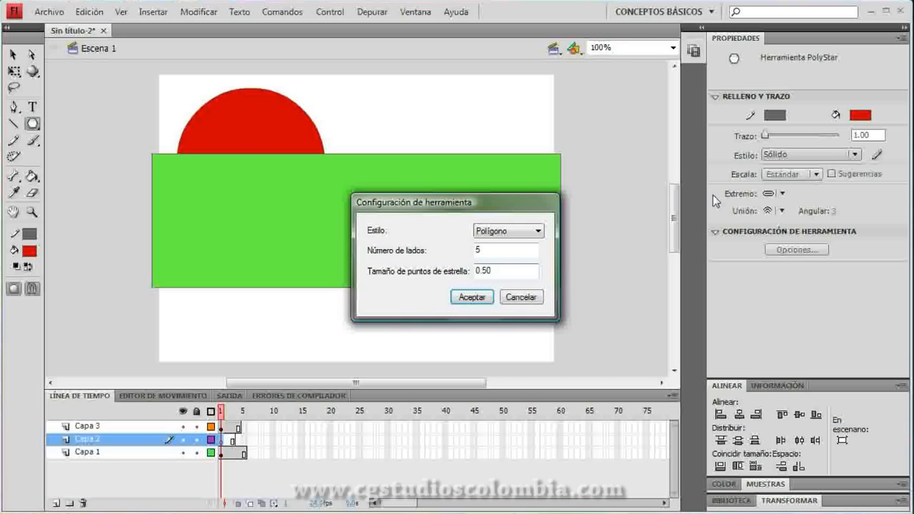
pyautogui.click(510, 235)
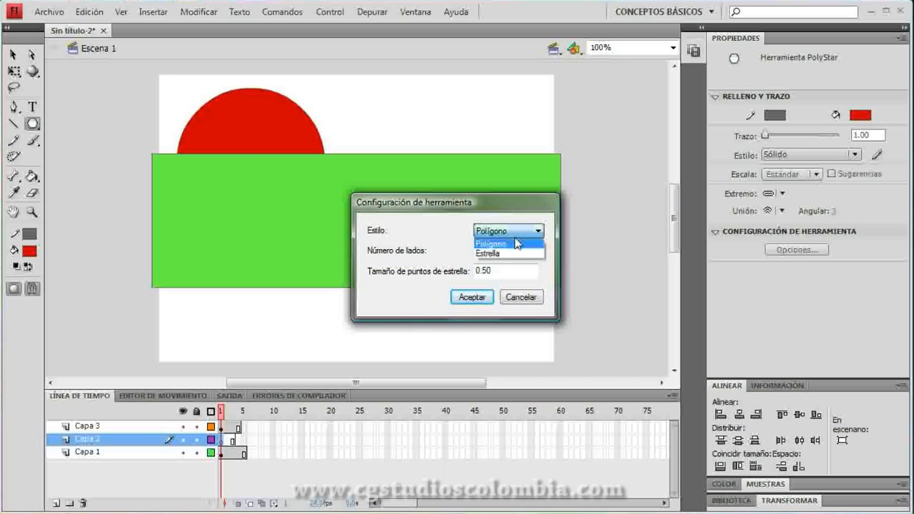
pyautogui.click(509, 252)
pyautogui.click(470, 296)
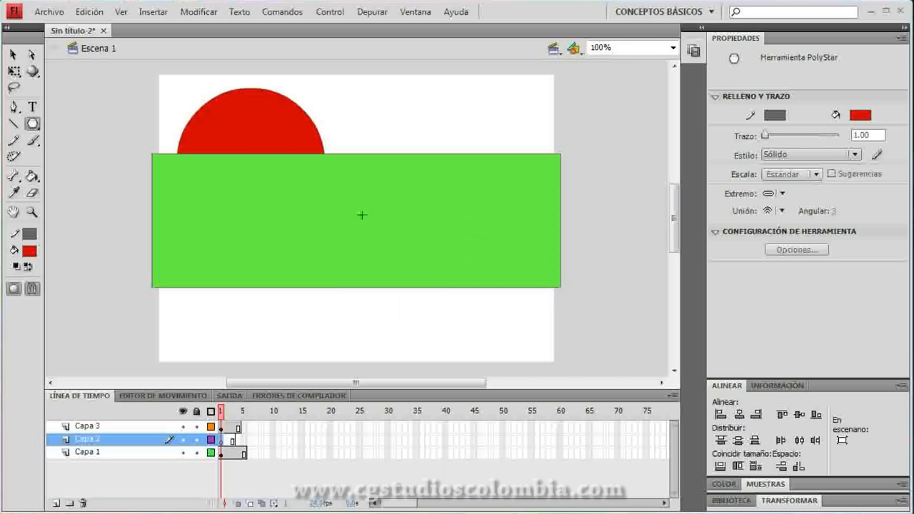
# Draw a star about 218 by 215 px near the stage centre on Capa 2 and fill it with blue
pyautogui.moveTo(377, 252); pyautogui.dragTo(414, 317)
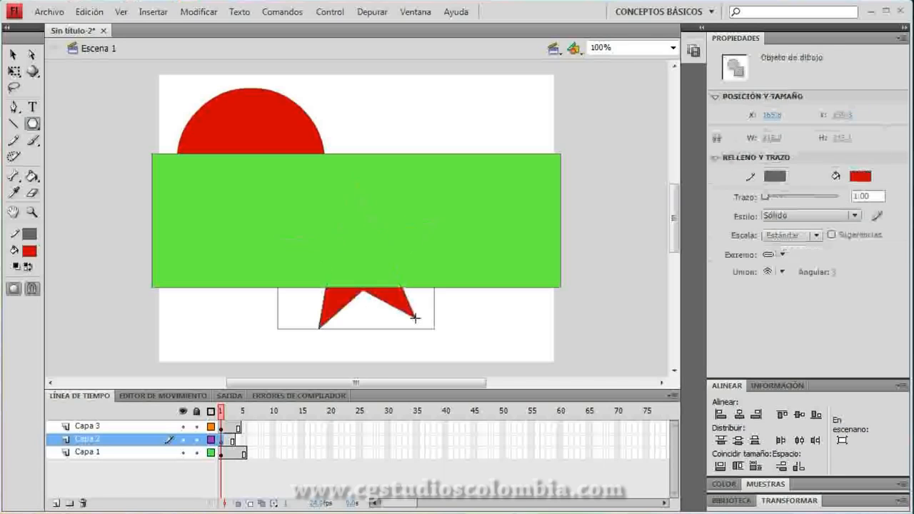
pyautogui.click(30, 251)
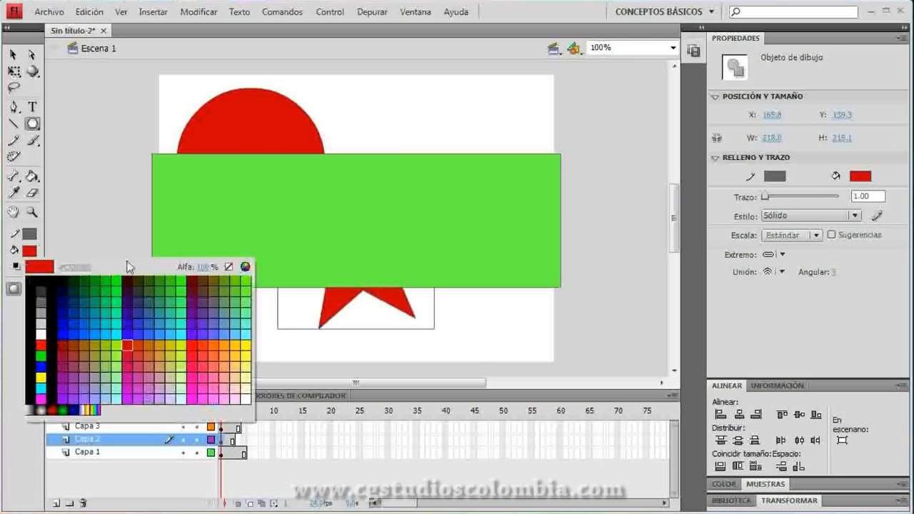
pyautogui.click(133, 320)
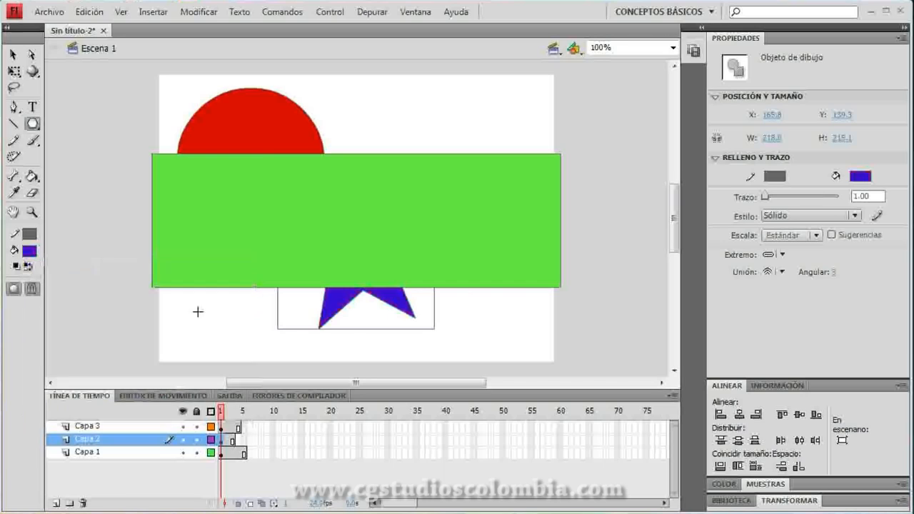
# Move Capa 2 above Capa 3 and shift the star to about X 288, Y 171
pyautogui.click(13, 56)
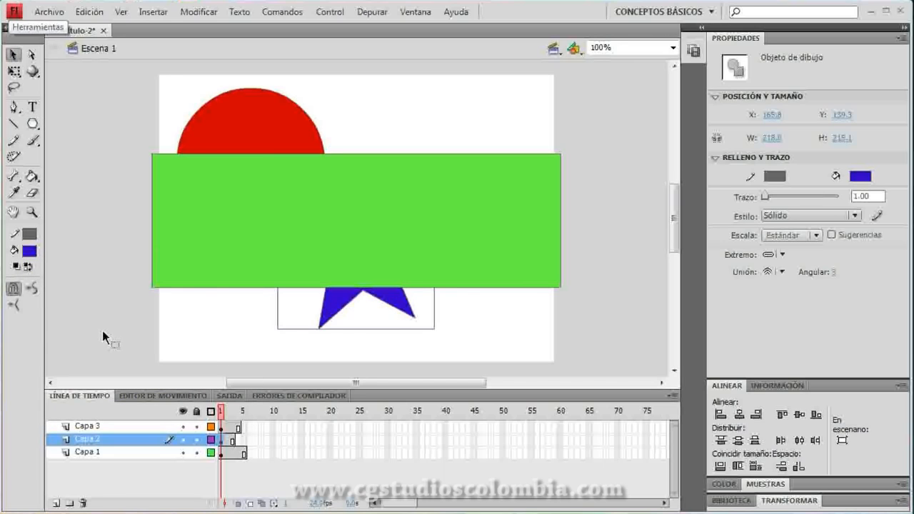
pyautogui.moveTo(84, 440); pyautogui.dragTo(71, 419)
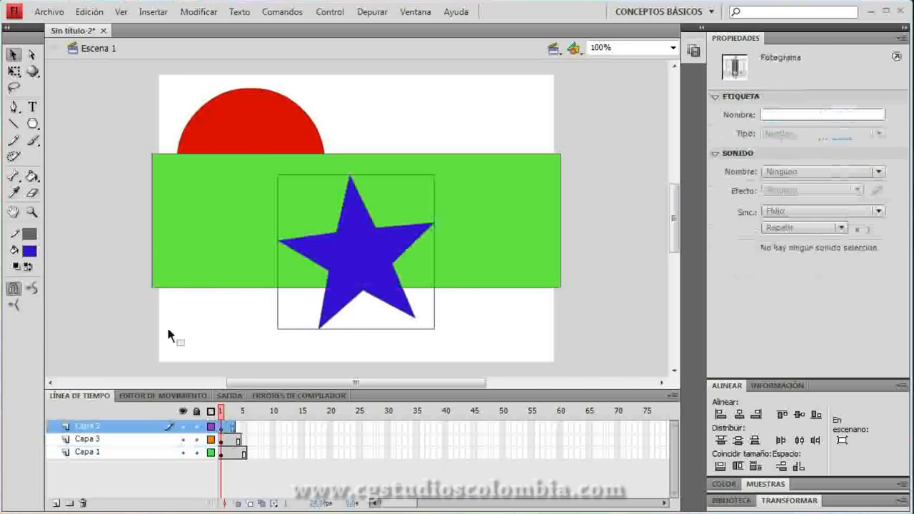
pyautogui.moveTo(366, 228); pyautogui.dragTo(453, 251)
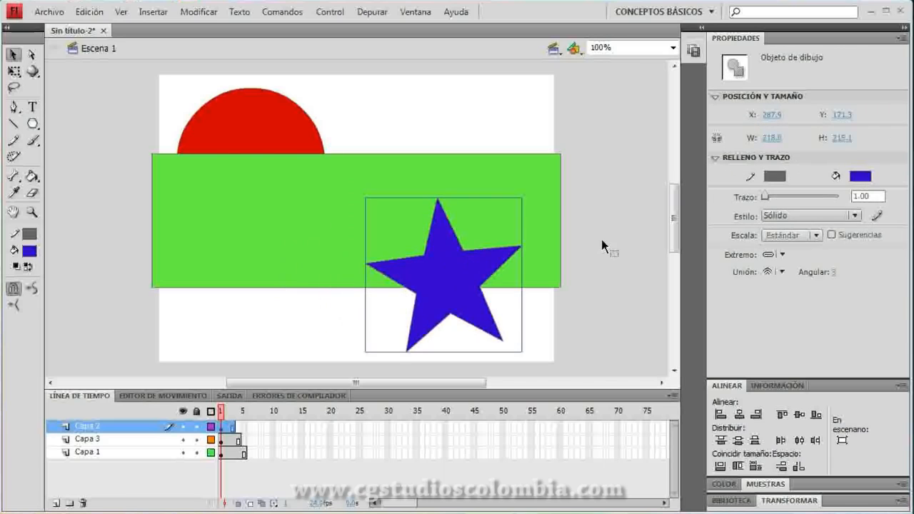
# Inspect the first keyframe of Capa 2, Capa 3 and Capa 1 to see which shape each layer holds
pyautogui.click(223, 426)
pyautogui.click(220, 428)
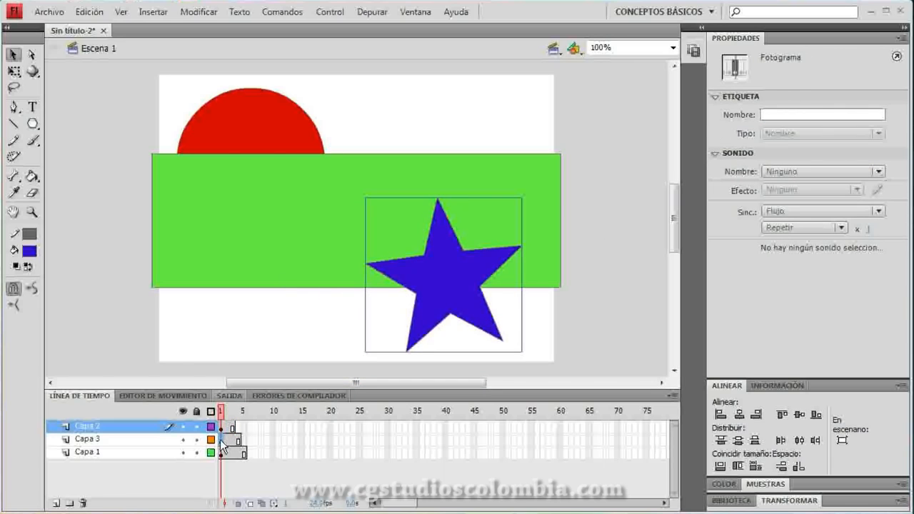
pyautogui.click(221, 441)
pyautogui.click(221, 453)
pyautogui.click(220, 427)
pyautogui.click(222, 440)
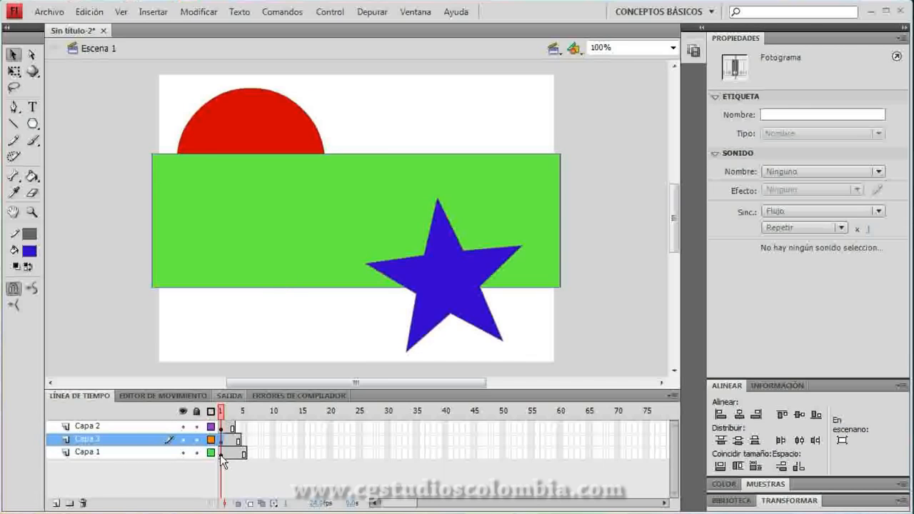
pyautogui.click(220, 453)
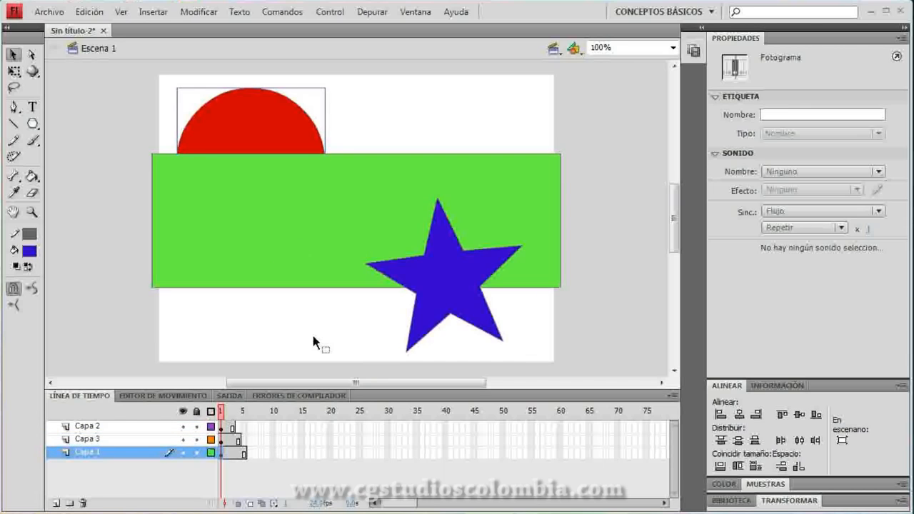
# Examine frames 2 and 3 across the three layers to see which shapes they contain
pyautogui.click(227, 414)
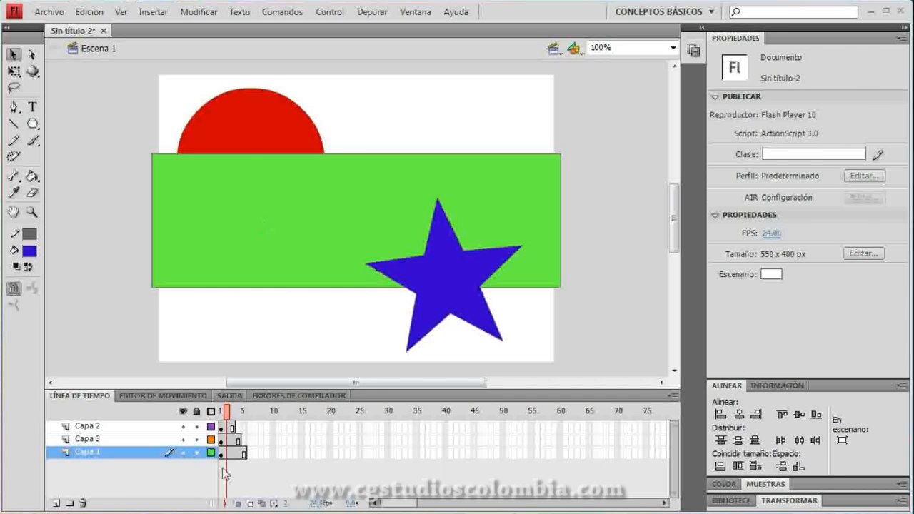
pyautogui.click(232, 427)
pyautogui.click(232, 439)
pyautogui.click(232, 452)
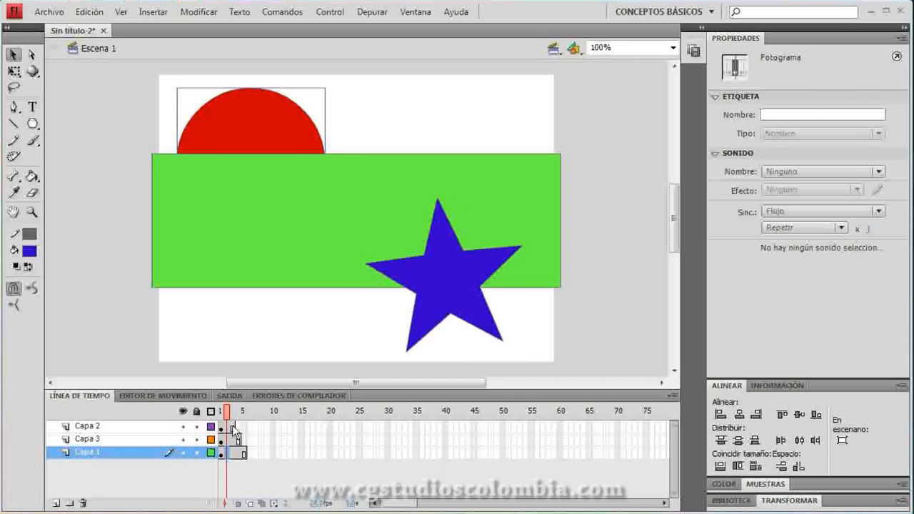
pyautogui.click(232, 427)
pyautogui.click(238, 454)
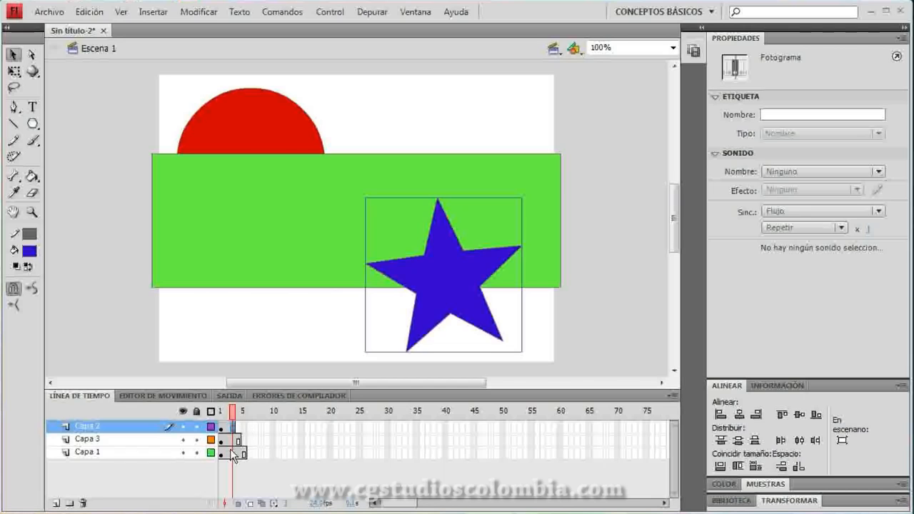
# Examine frame 4 on Capa 2 and Capa 3 to compare their content
pyautogui.click(238, 441)
pyautogui.click(239, 413)
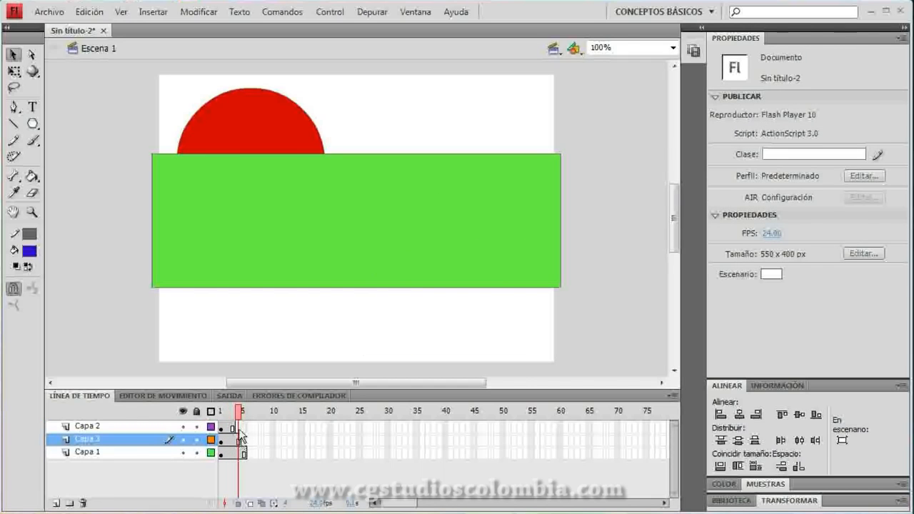
pyautogui.click(239, 428)
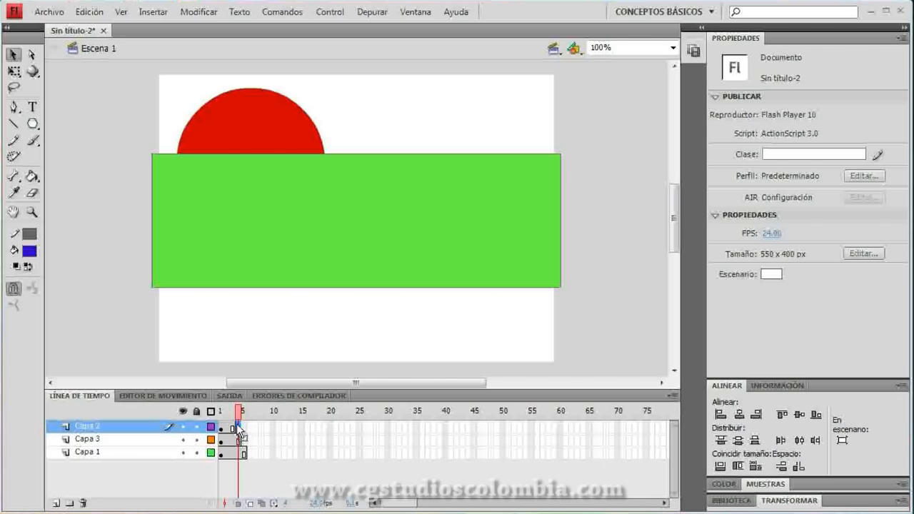
pyautogui.click(237, 439)
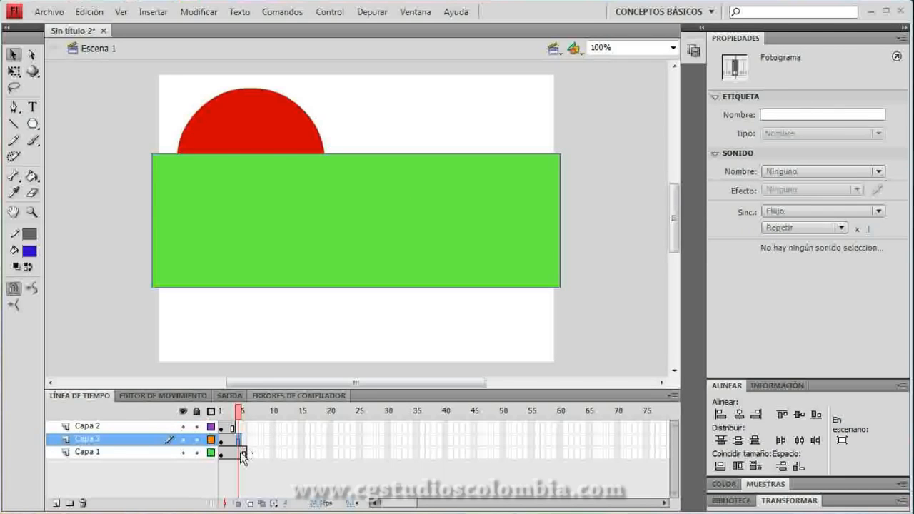
# Examine frame 5 on Capa 2, Capa 3 and Capa 1 to compare their content
pyautogui.click(248, 453)
pyautogui.click(243, 412)
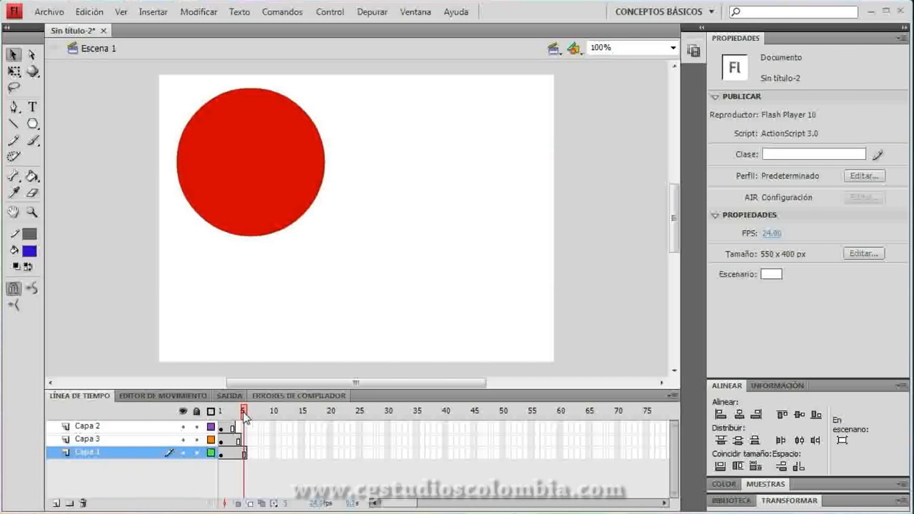
pyautogui.click(245, 426)
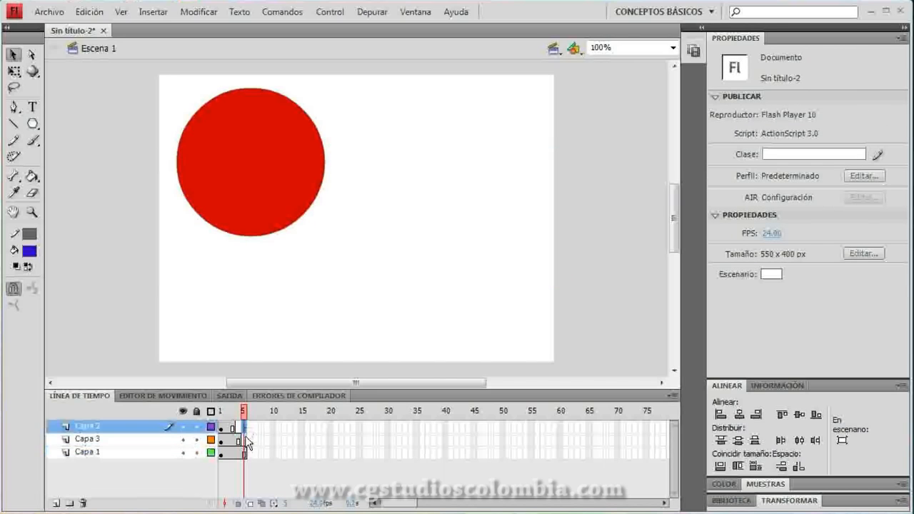
pyautogui.click(241, 426)
pyautogui.click(244, 427)
pyautogui.click(244, 440)
pyautogui.click(244, 454)
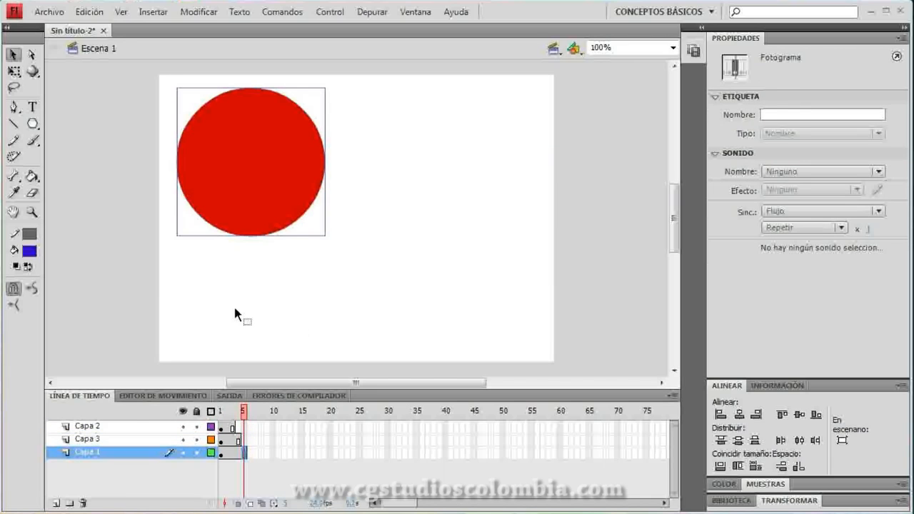
# Test the movie, close its preview window, and view frame 2 in the timeline
pyautogui.hotkey('ctrl', 'Return')
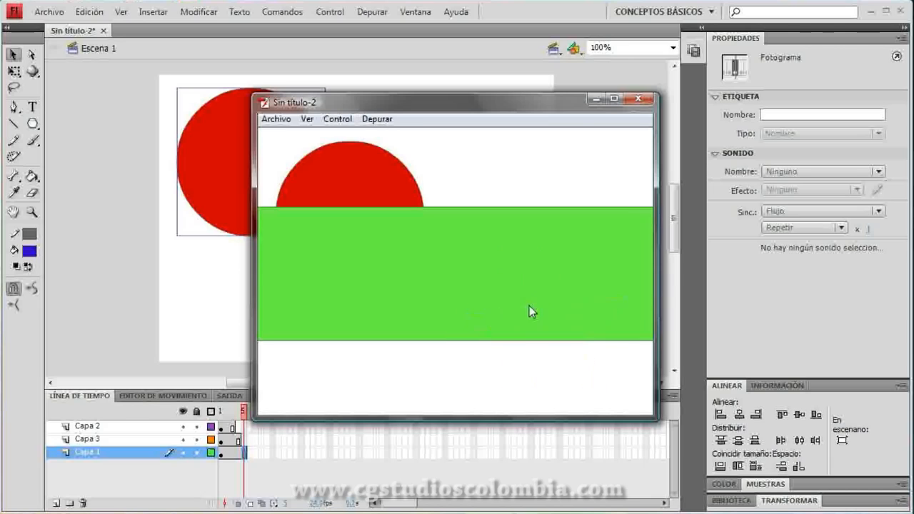
pyautogui.click(645, 99)
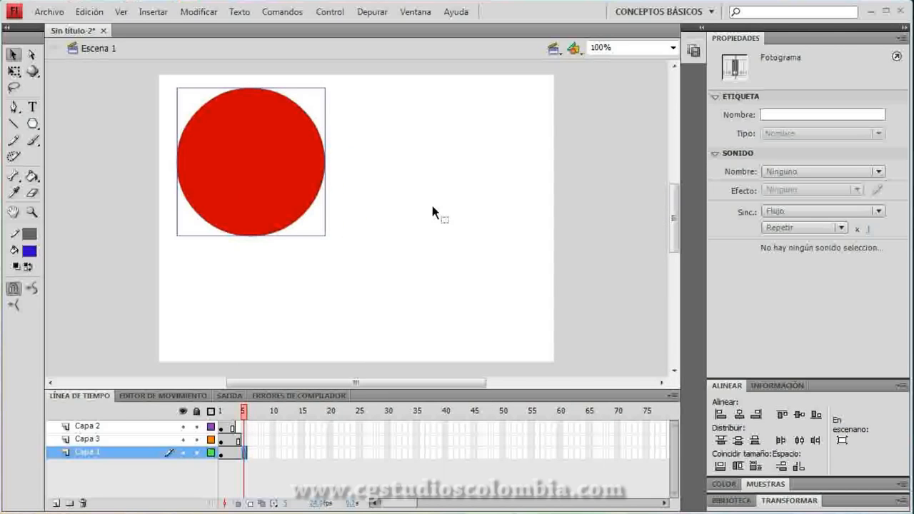
pyautogui.click(227, 412)
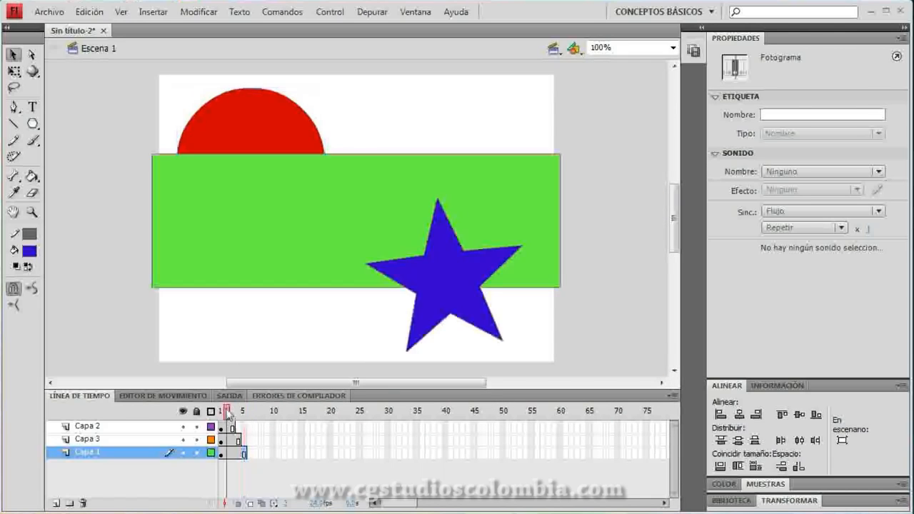
# Extend Capa 1 to frame 15 by inserting frames at frame 5
pyautogui.click(242, 452)
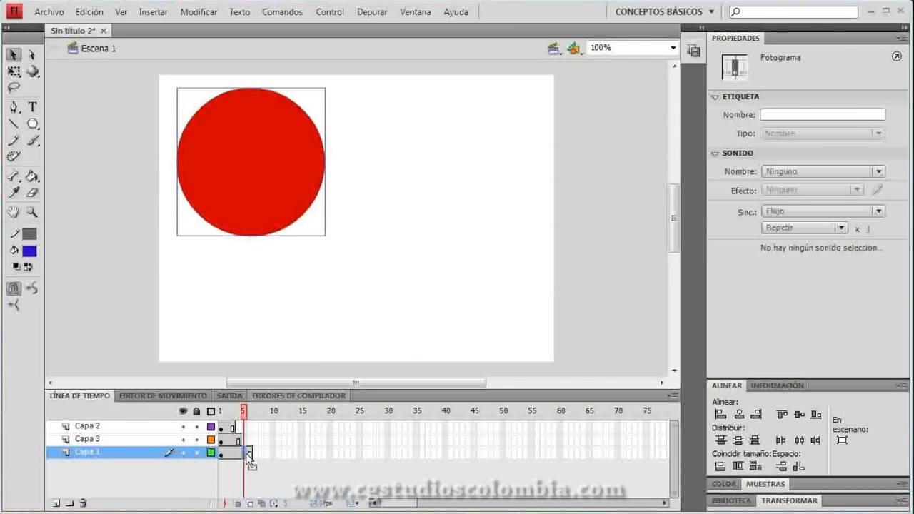
pyautogui.press('F5')
pyautogui.press('F5')
pyautogui.press('F5')
pyautogui.press('F5')
pyautogui.press('F5')
pyautogui.press('F5')
pyautogui.press('F5')
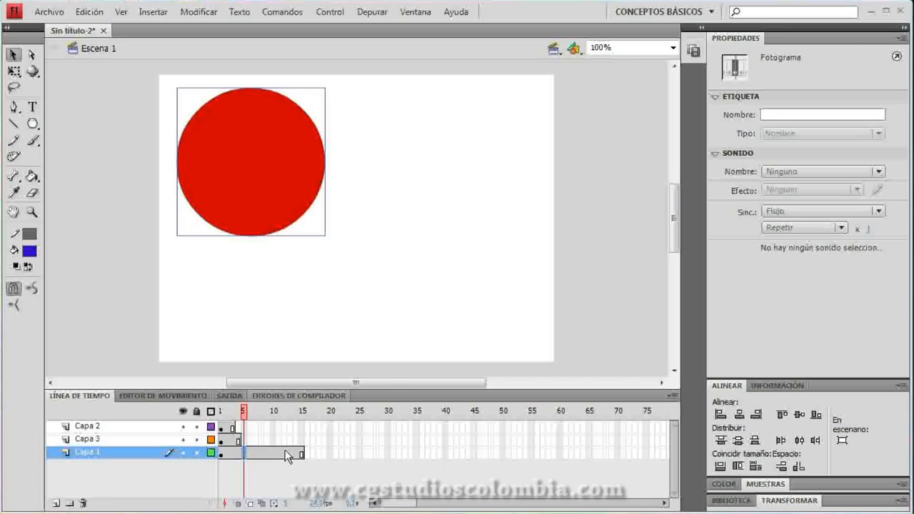
# Extend Capa 3 to frame 10 by inserting frames at frame 4
pyautogui.click(238, 441)
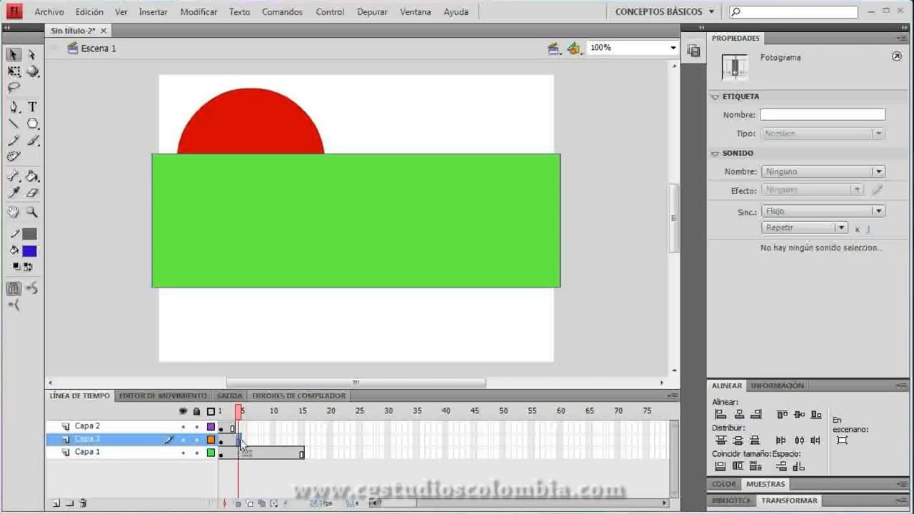
pyautogui.press('F5')
pyautogui.press('F5')
pyautogui.press('F5')
pyautogui.press('F5')
pyautogui.press('F5')
# Extend Capa 2 to frame 5 by inserting two frames at frame 3
pyautogui.click(234, 428)
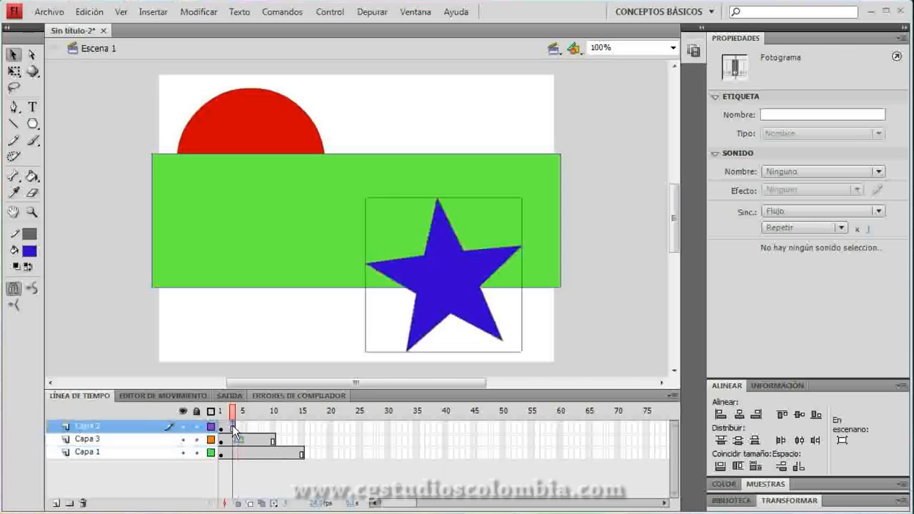
pyautogui.press('F5')
pyautogui.press('F5')
# Test the movie with the longer layers, close the preview, and inspect the first frames of Capa 2 and Capa 3
pyautogui.hotkey('ctrl', 'Return')
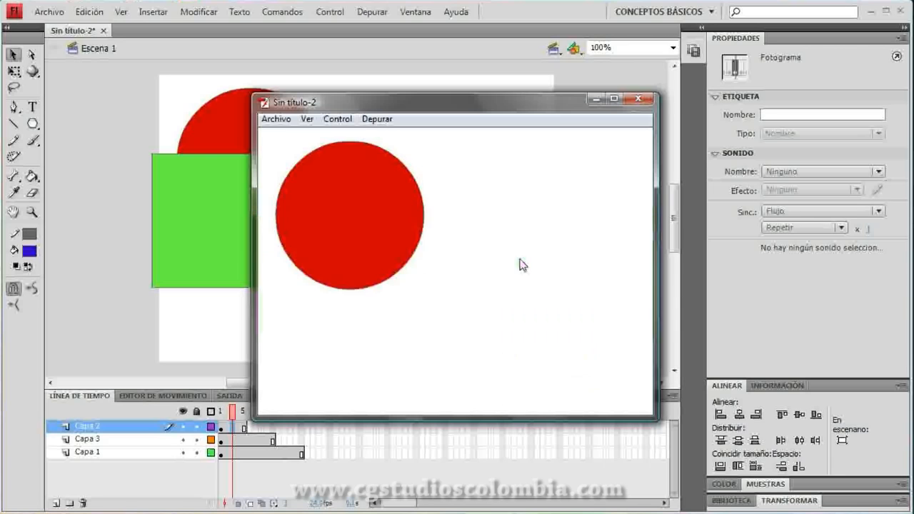
pyautogui.click(638, 99)
pyautogui.moveTo(230, 412)
pyautogui.mouseDown()
pyautogui.moveTo(221, 413)
pyautogui.moveTo(302, 414)
pyautogui.moveTo(220, 421)
pyautogui.mouseUp()
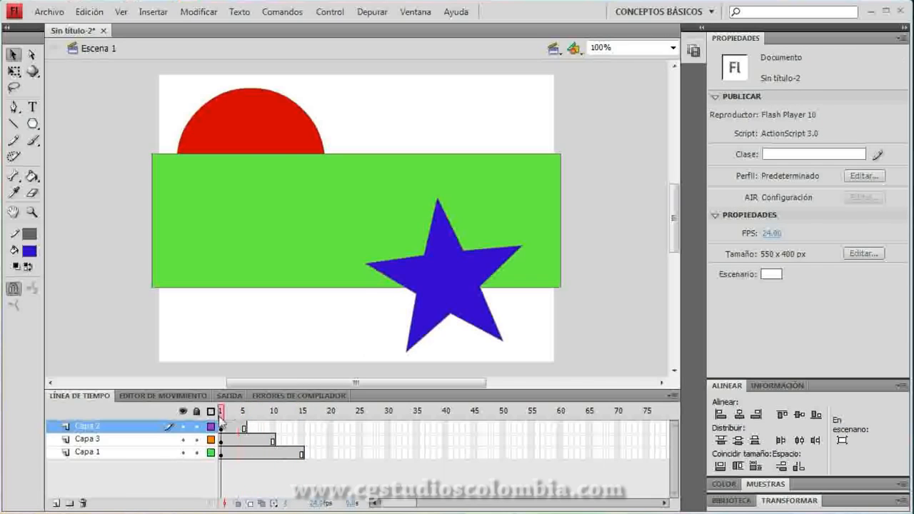
pyautogui.click(221, 426)
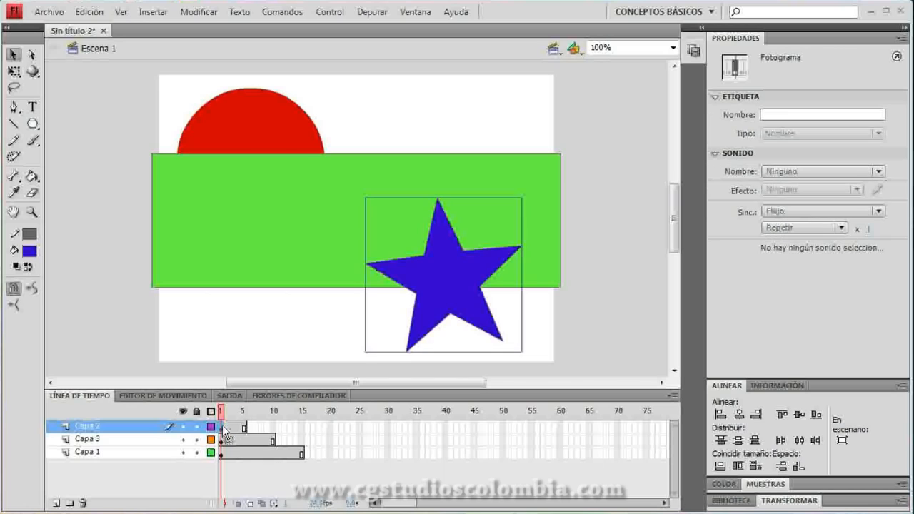
pyautogui.click(223, 440)
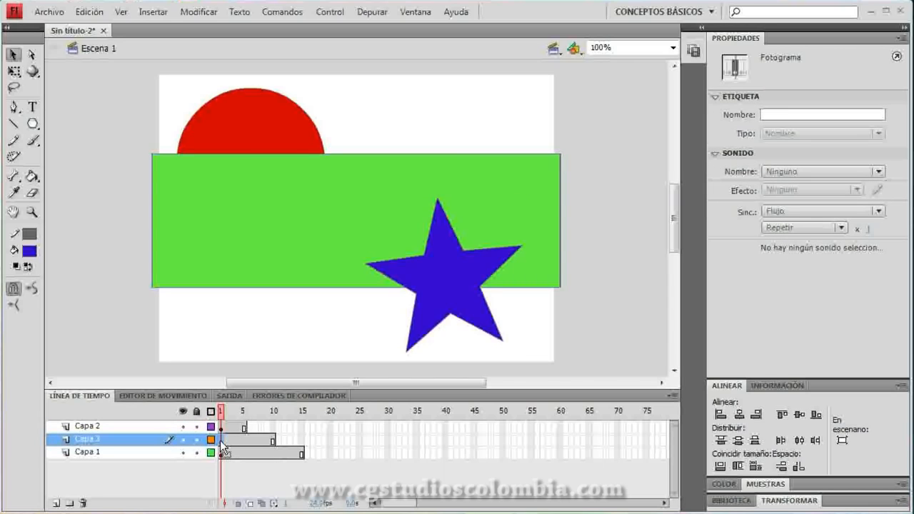
# Inspect the first and last frames of Capa 2, Capa 3 and Capa 1, then select Capa 2
pyautogui.click(221, 427)
pyautogui.click(222, 454)
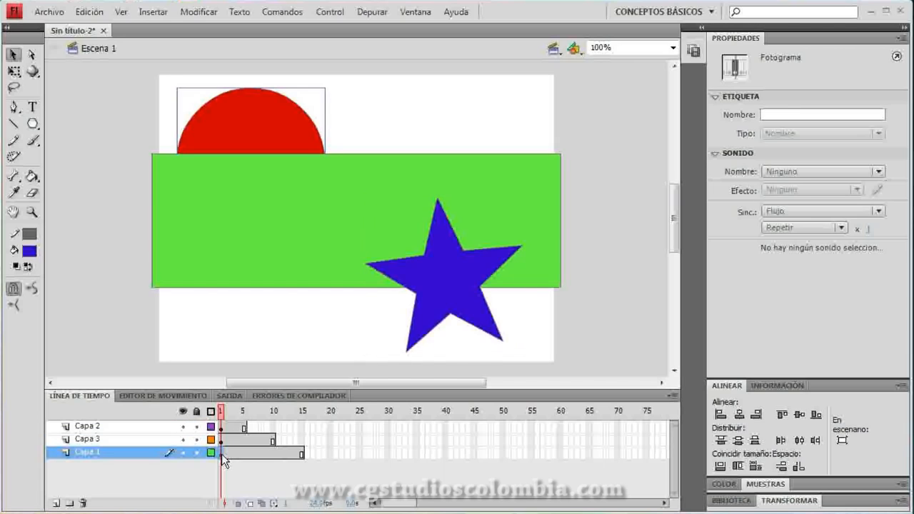
pyautogui.click(235, 428)
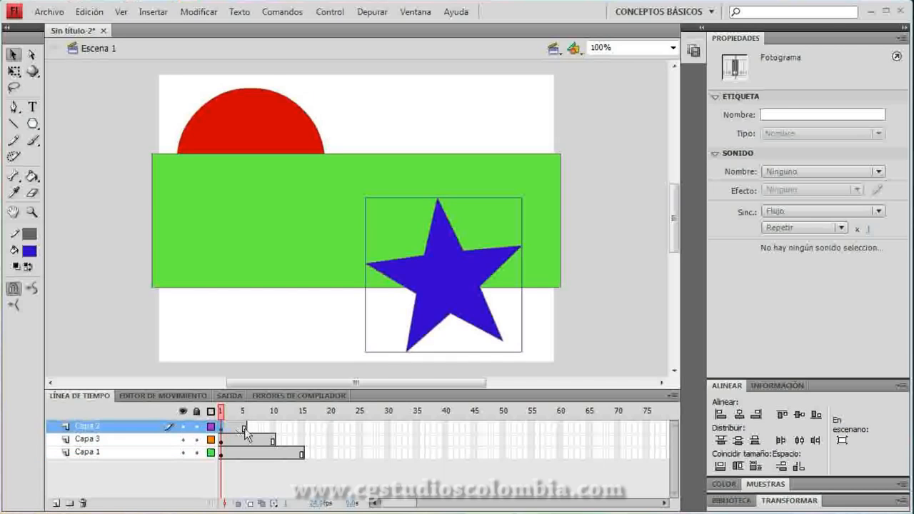
pyautogui.moveTo(225, 416); pyautogui.dragTo(249, 417)
pyautogui.click(245, 428)
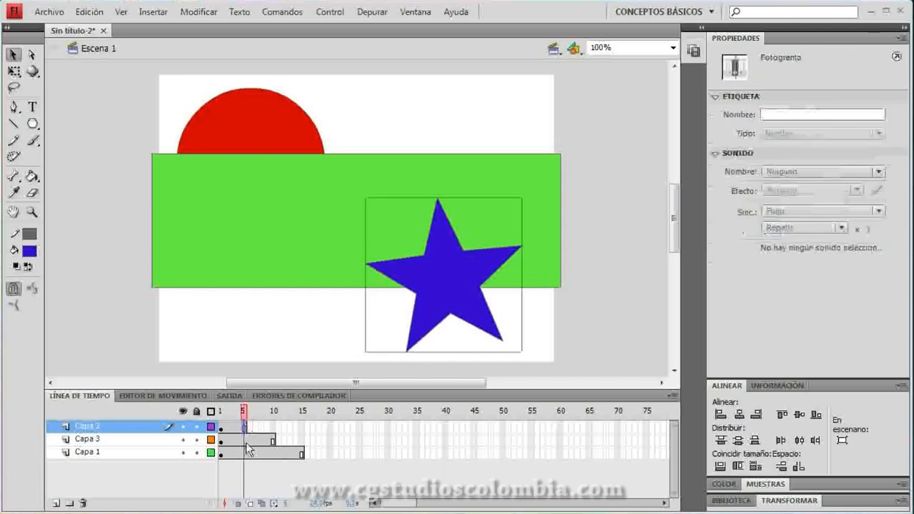
pyautogui.click(272, 441)
pyautogui.click(301, 452)
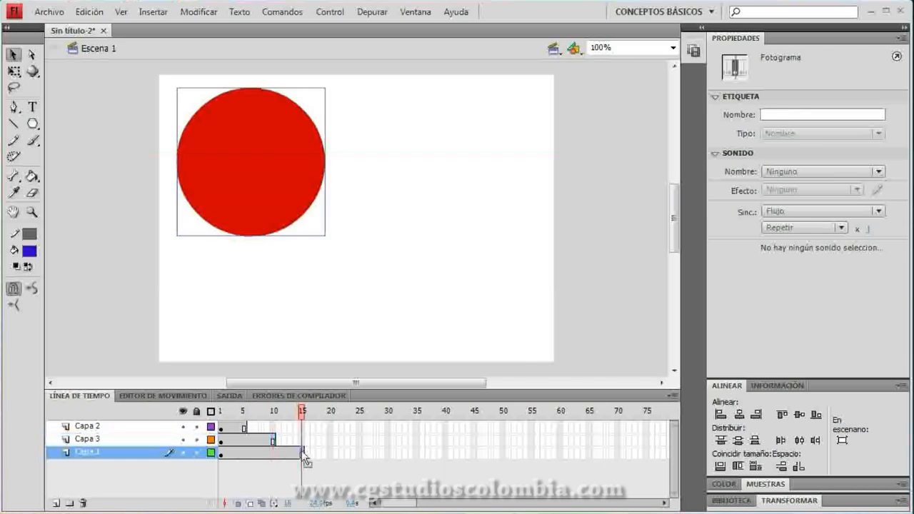
pyautogui.click(84, 428)
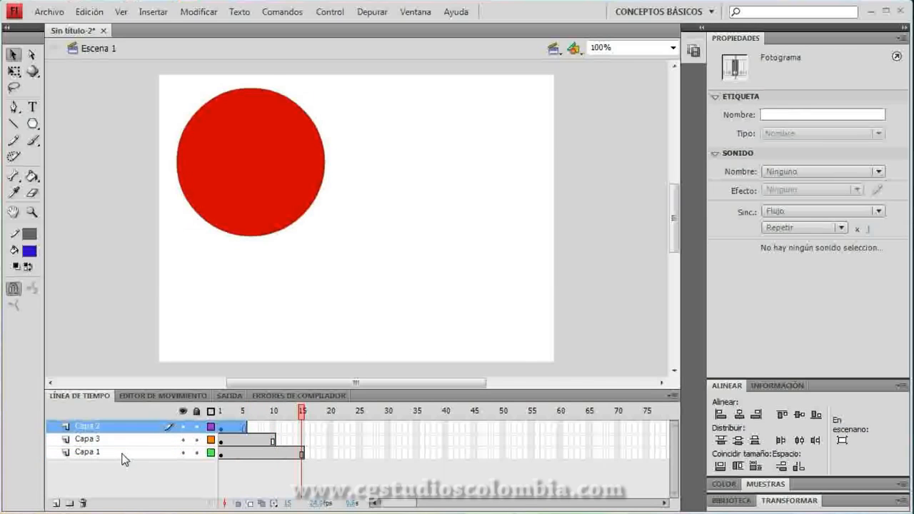
# Add a new empty layer above Capa 2, spanning frames 1 to 15
pyautogui.click(57, 504)
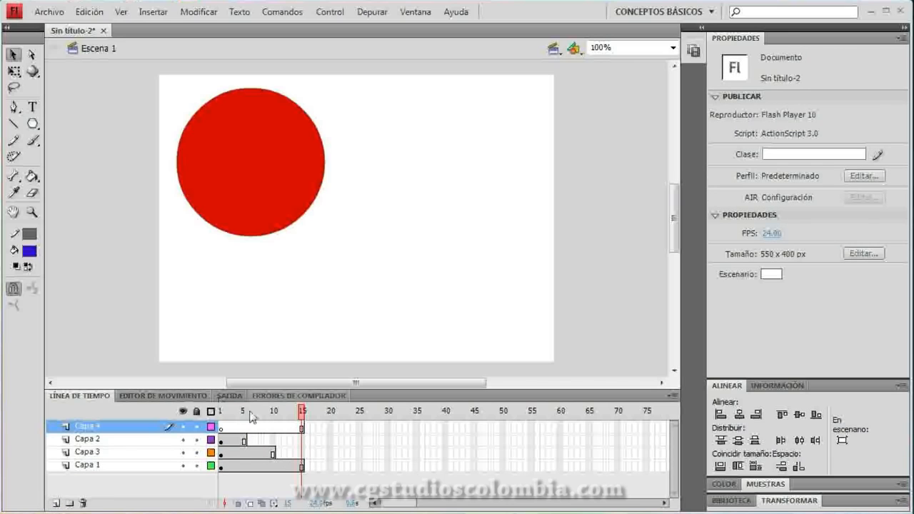
pyautogui.click(301, 427)
pyautogui.press('F5')
# Examine the empty keyframe, the intermediate frames and the last frame of Capa 4
pyautogui.click(218, 425)
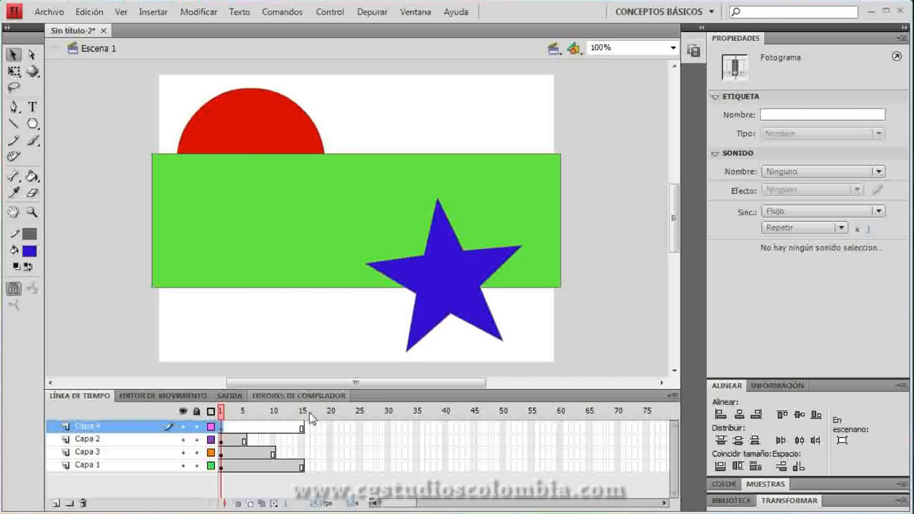
pyautogui.click(306, 413)
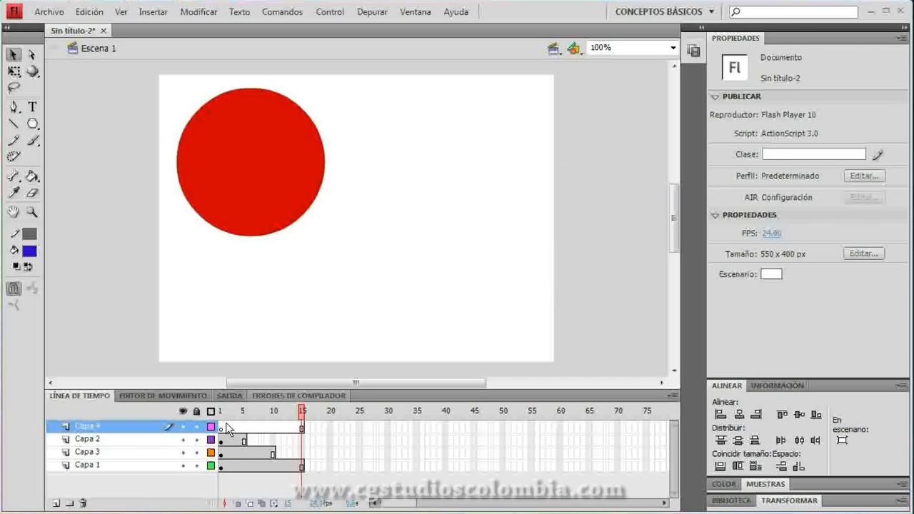
pyautogui.click(222, 426)
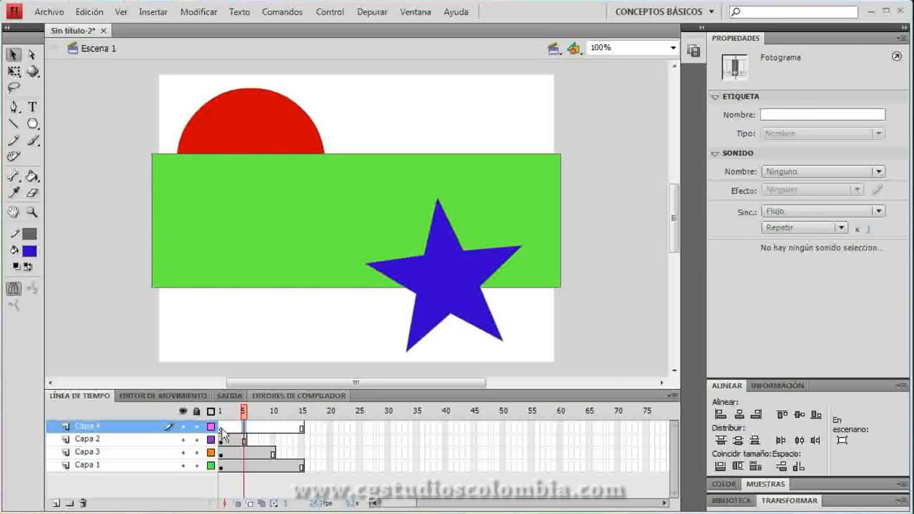
pyautogui.click(221, 427)
pyautogui.click(234, 427)
pyautogui.moveTo(241, 428); pyautogui.dragTo(268, 428)
pyautogui.doubleClick(273, 429)
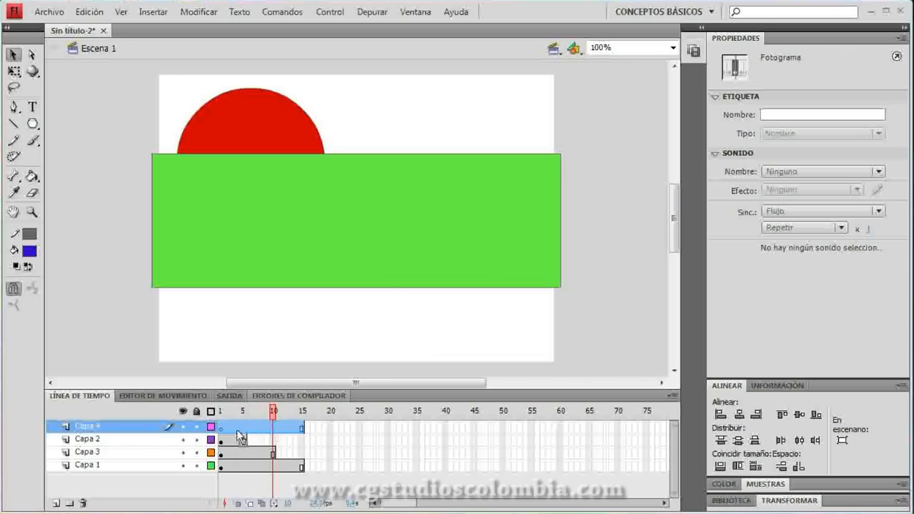
pyautogui.click(228, 427)
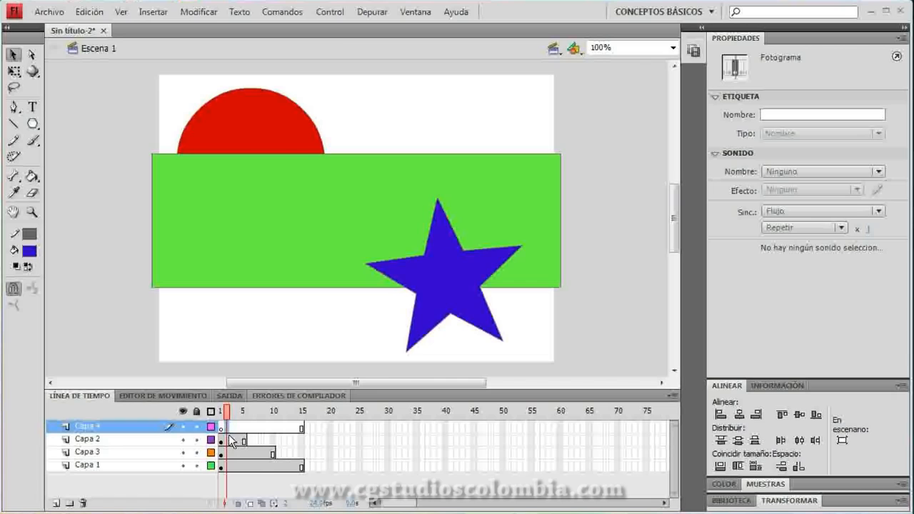
pyautogui.click(261, 430)
pyautogui.click(302, 427)
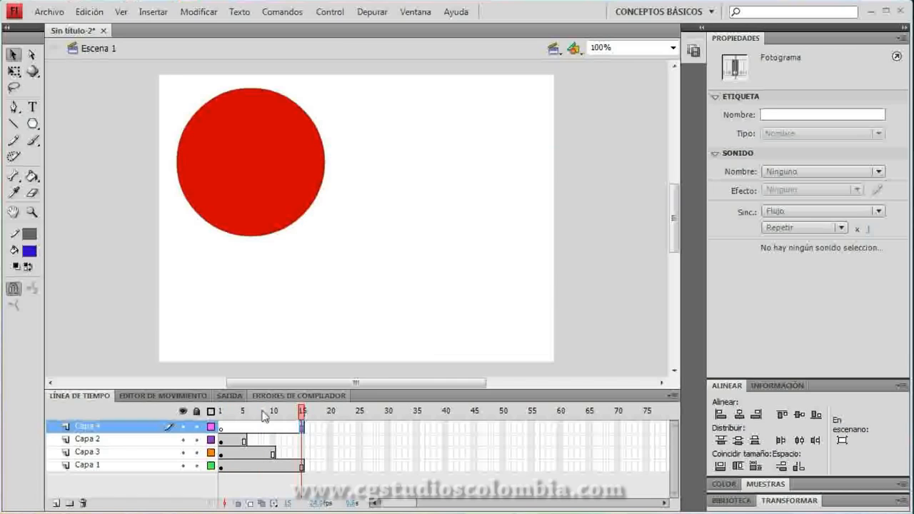
# Scrub the playhead from frame 1 to frame 15, then test the movie and close the preview
pyautogui.click(223, 412)
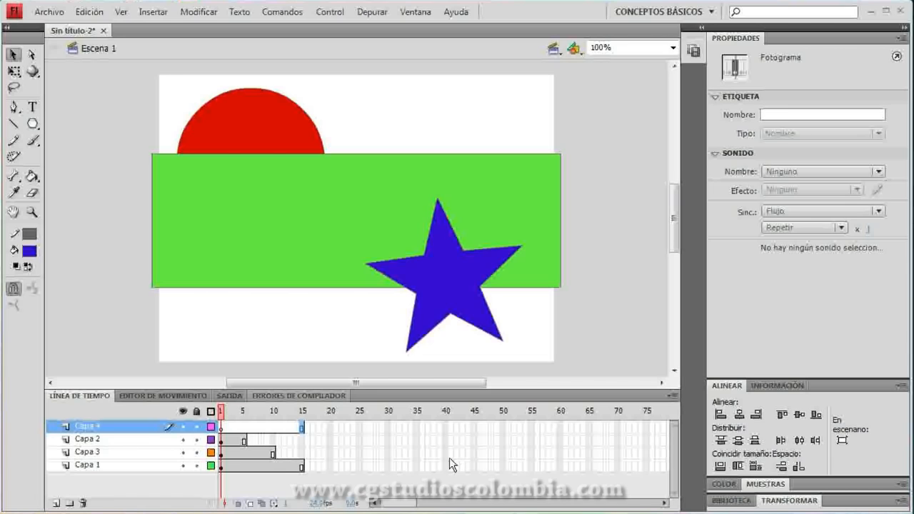
pyautogui.click(238, 412)
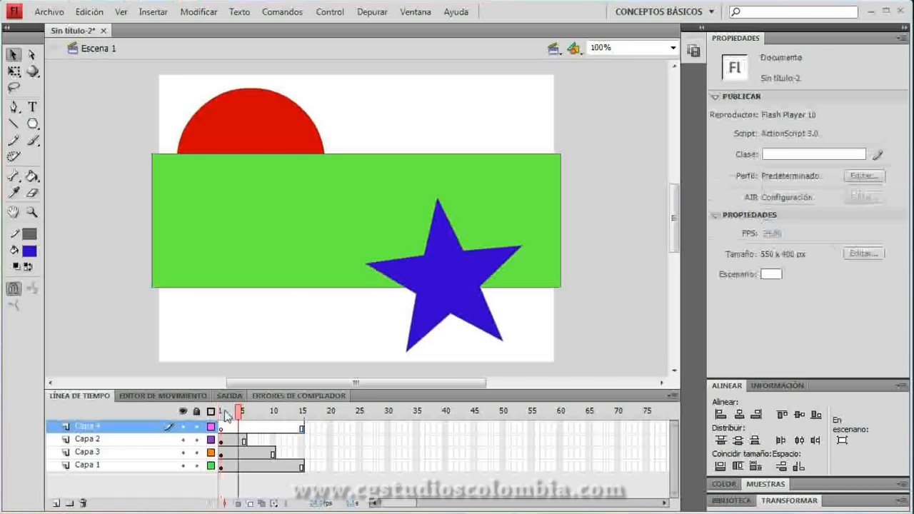
pyautogui.click(306, 413)
pyautogui.click(222, 417)
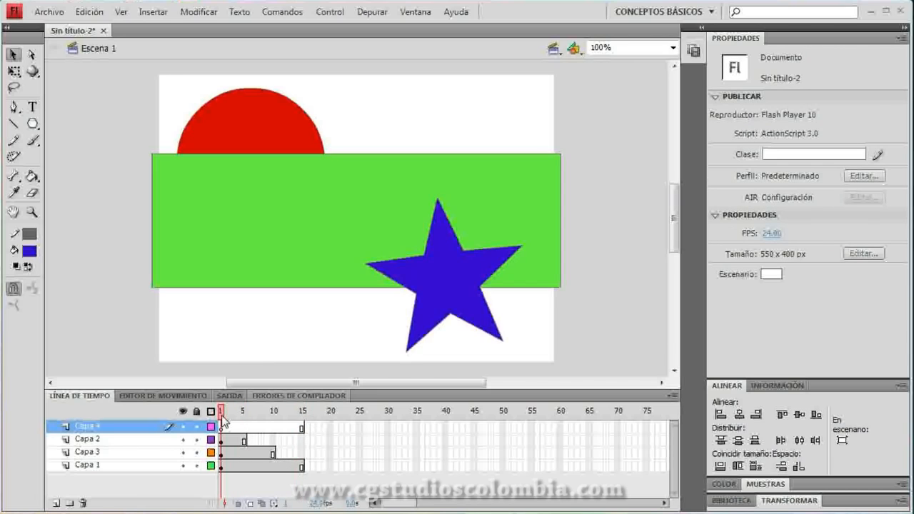
pyautogui.moveTo(222, 417); pyautogui.dragTo(309, 418)
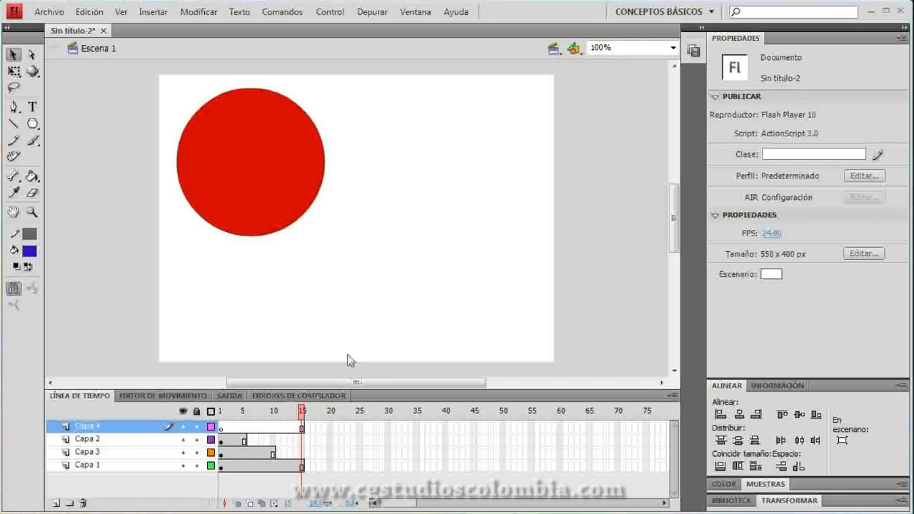
pyautogui.hotkey('ctrl', 'Return')
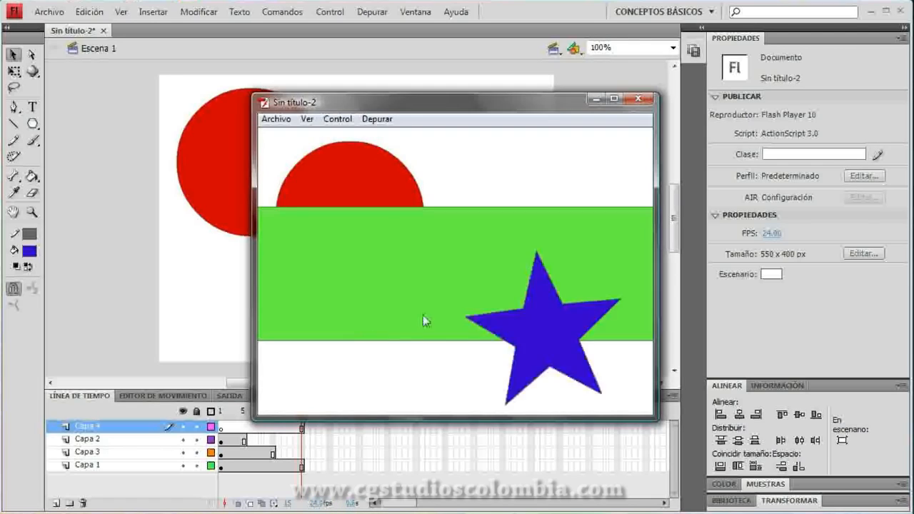
pyautogui.click(640, 100)
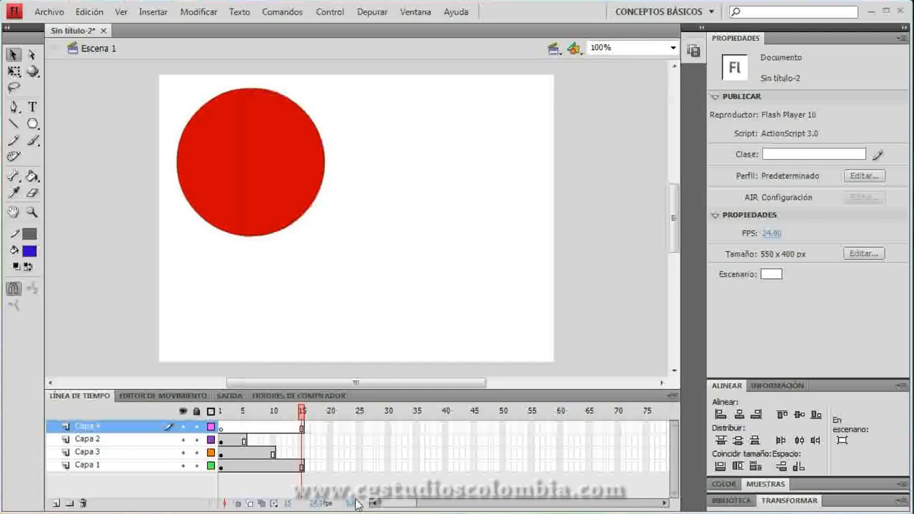
# Set the frame rate to 12 fps, test the movie at that speed and close the preview
pyautogui.click(314, 504)
pyautogui.write('12')
pyautogui.press('Return')
pyautogui.hotkey('ctrl', 'Return')
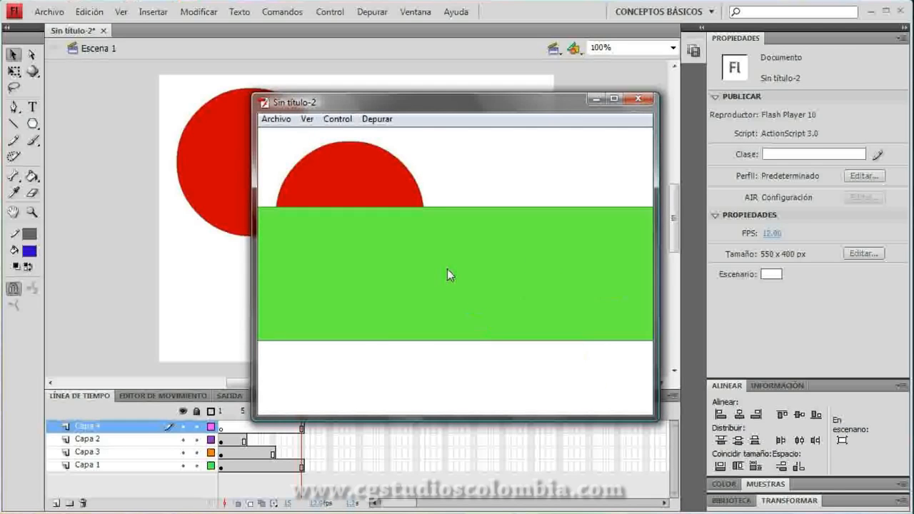
pyautogui.click(638, 98)
# Place the playhead on frames 12 and 13 to check the elapsed time at 12 fps
pyautogui.click(289, 412)
pyautogui.moveTo(286, 413); pyautogui.dragTo(284, 414)
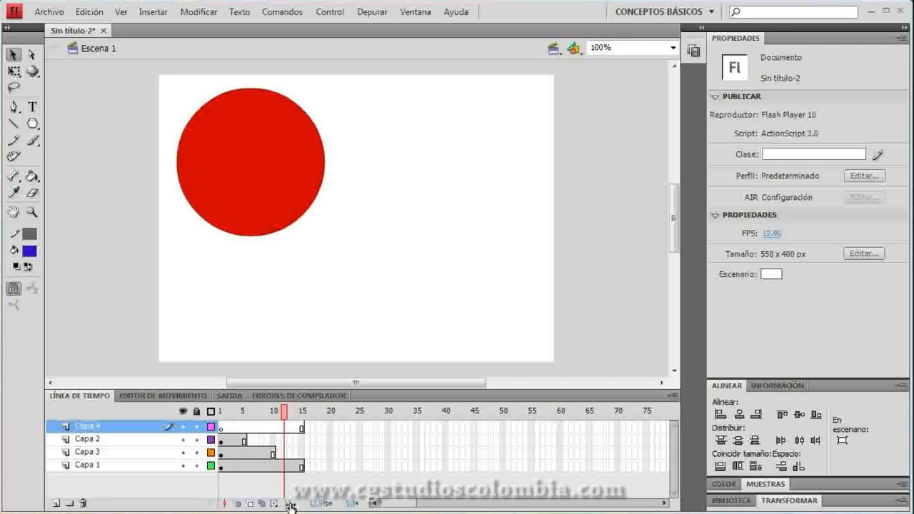
pyautogui.click(289, 412)
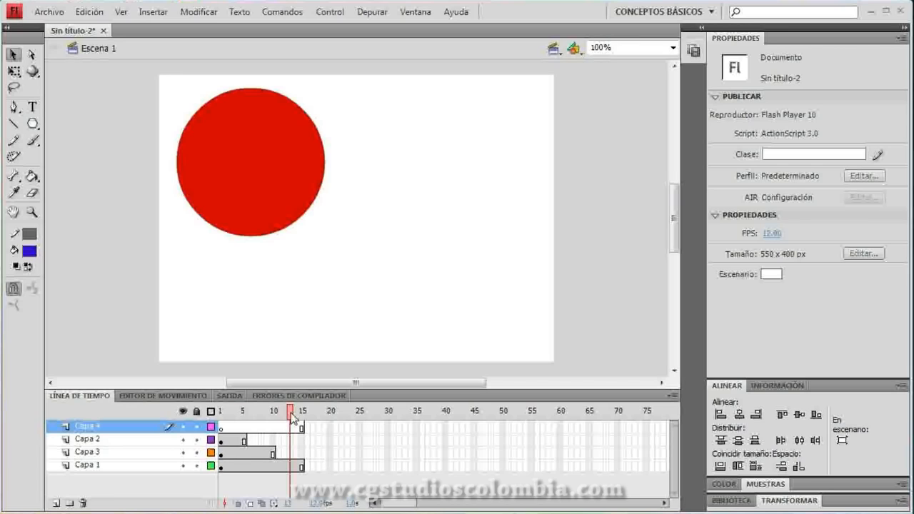
# Set the frame rate to 24 fps and scrub the playhead to the last frame
pyautogui.click(314, 504)
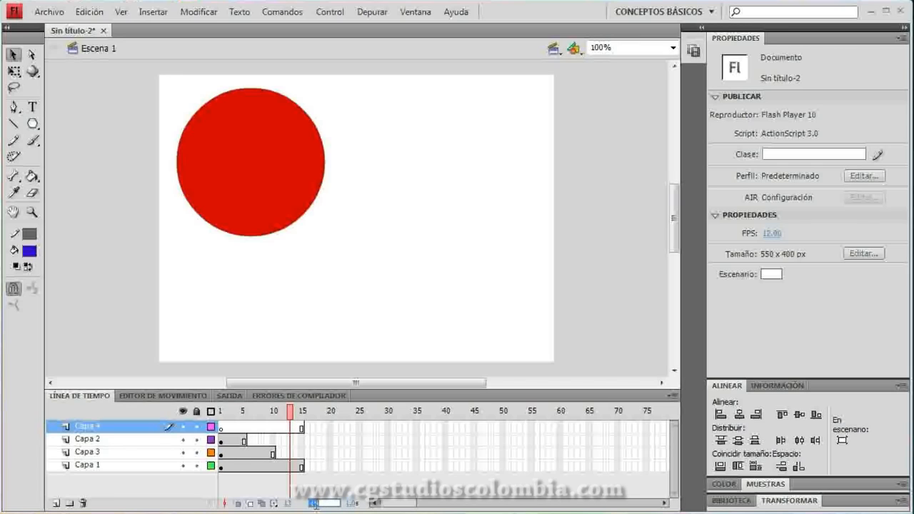
pyautogui.press('Return')
pyautogui.moveTo(290, 412); pyautogui.dragTo(360, 412)
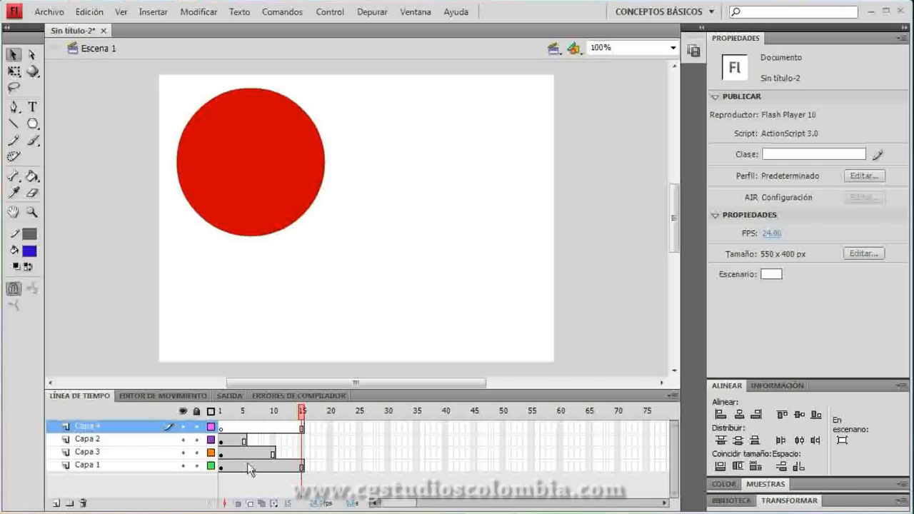
# Extend Capa 1 to frame 24 by inserting frames
pyautogui.click(161, 464)
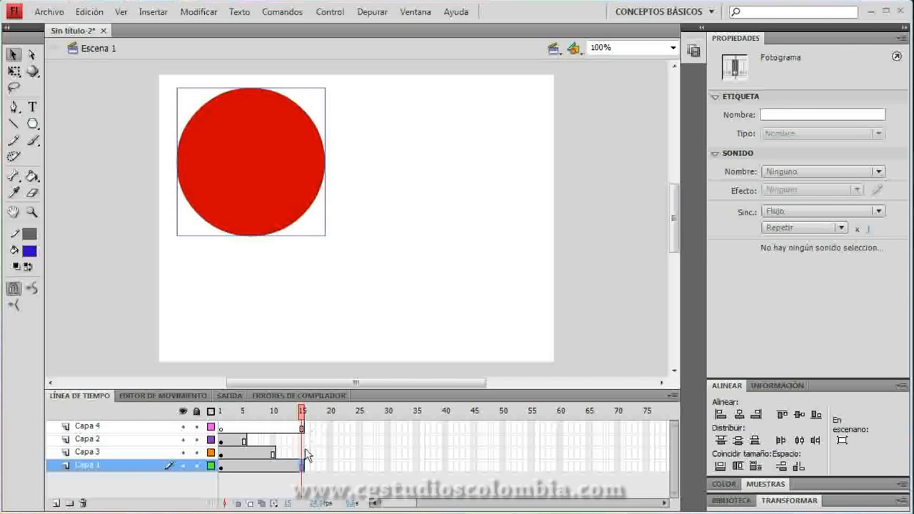
pyautogui.click(291, 463)
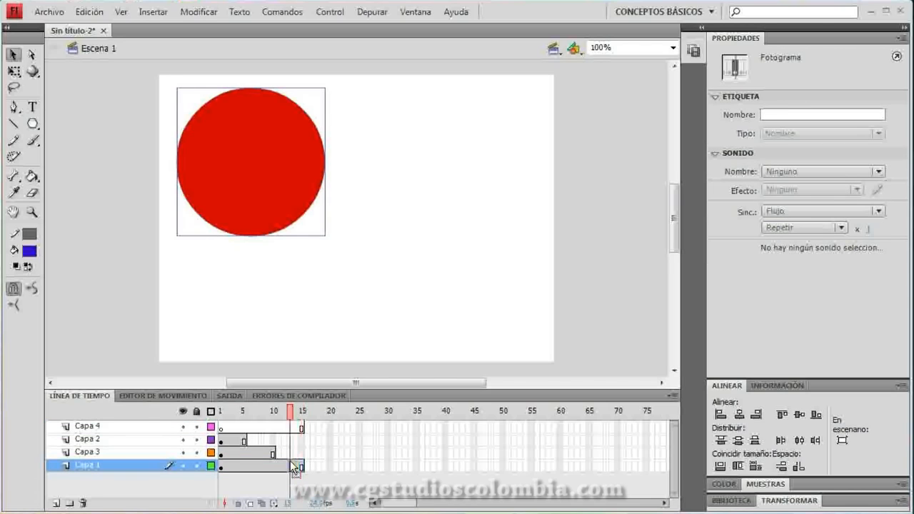
pyautogui.click(353, 465)
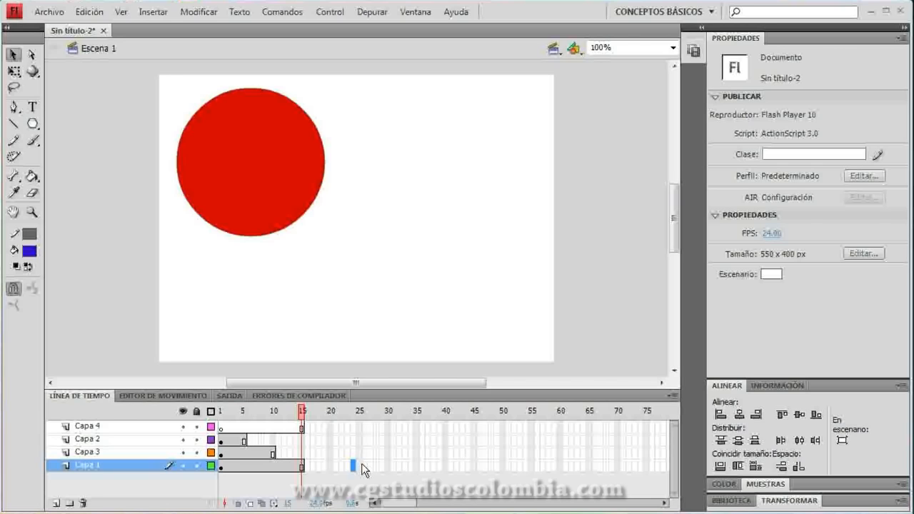
pyautogui.press('F5')
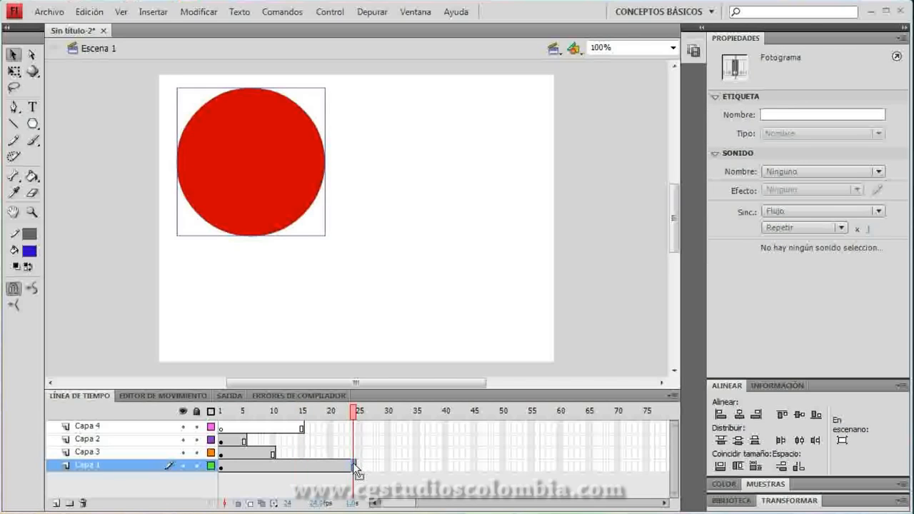
# Extend Capa 3 to frame 15 by inserting frames
pyautogui.click(302, 452)
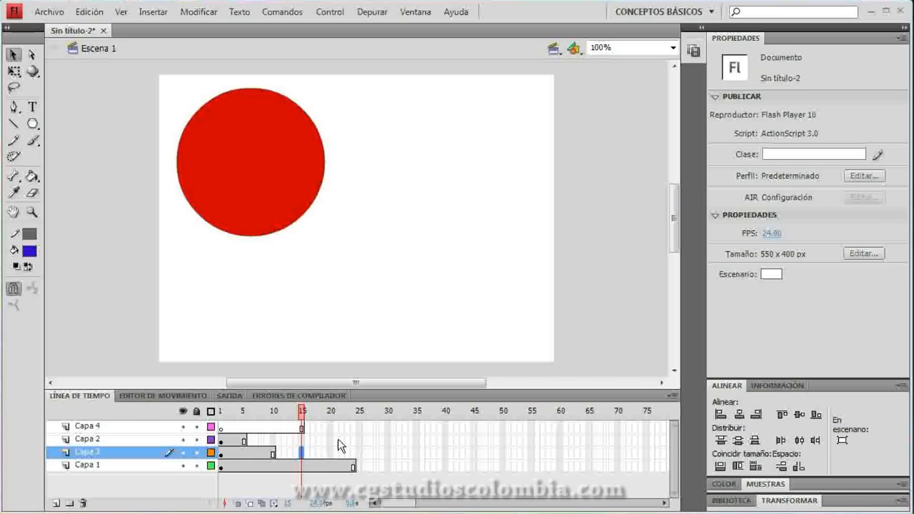
pyautogui.click(303, 452)
pyautogui.press('F5')
# Scrub the playhead through the extended layers up to frame 24, test the movie and close the preview
pyautogui.click(272, 442)
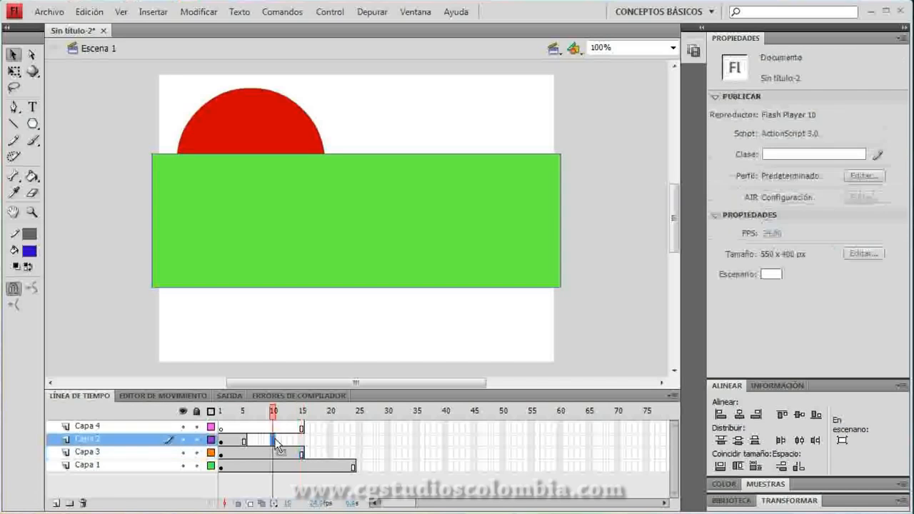
pyautogui.click(228, 413)
pyautogui.moveTo(230, 417); pyautogui.dragTo(362, 416)
pyautogui.hotkey('ctrl', 'Return')
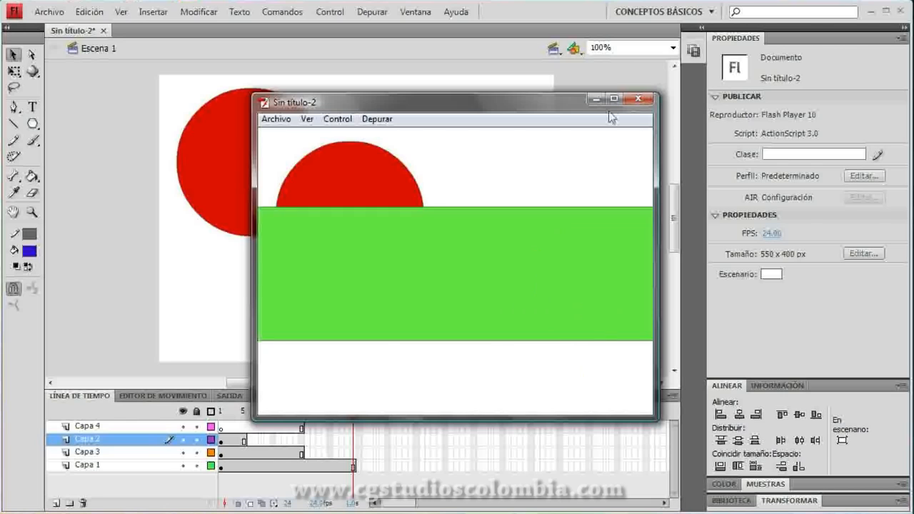
pyautogui.click(637, 98)
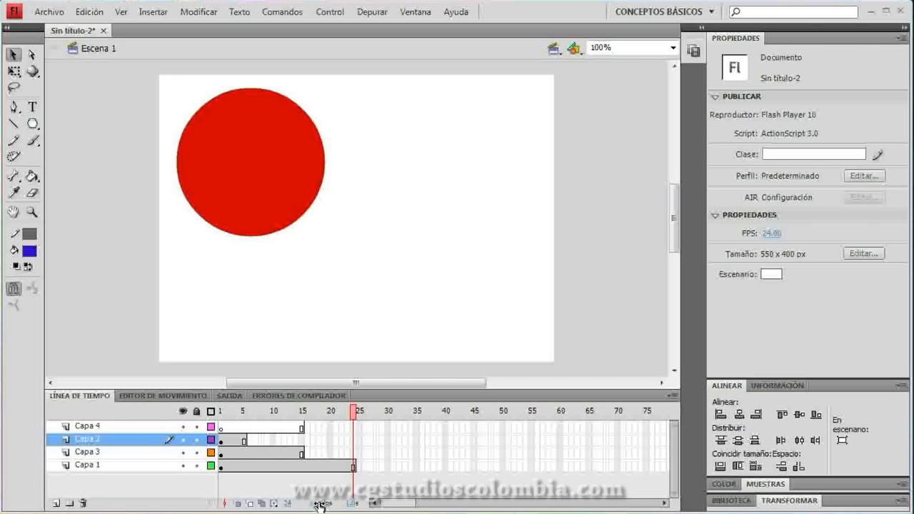
pyautogui.moveTo(353, 410)
pyautogui.mouseDown()
pyautogui.moveTo(238, 410)
pyautogui.moveTo(244, 426)
pyautogui.moveTo(361, 420)
pyautogui.mouseUp()
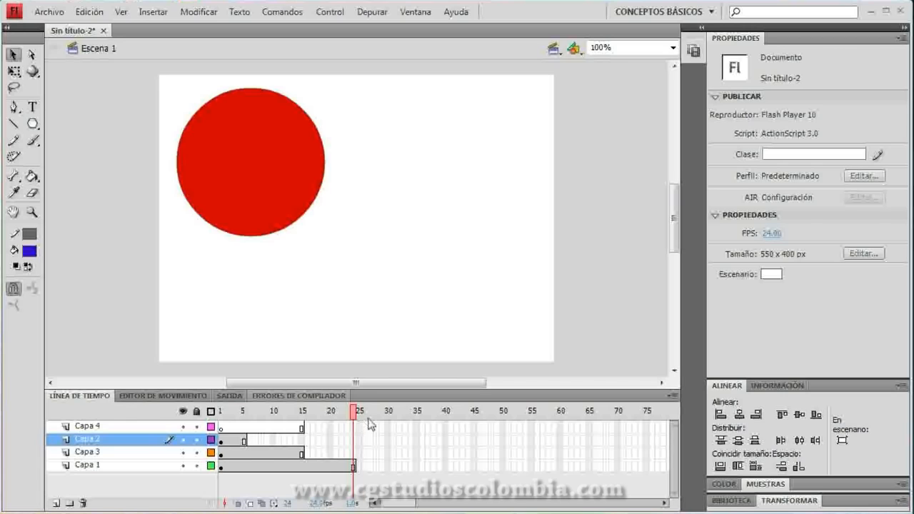
# Open the frame commands for frame 6 of Capa 2
pyautogui.click(249, 439)
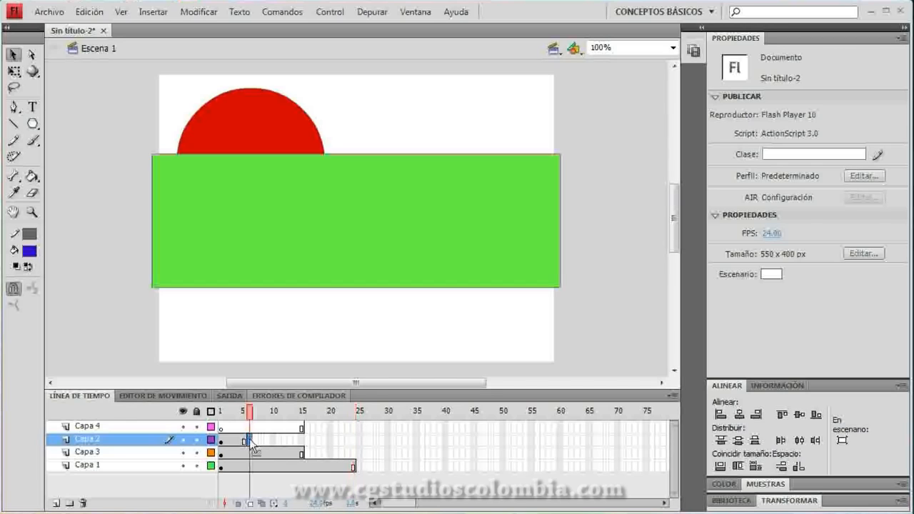
pyautogui.rightClick(249, 438)
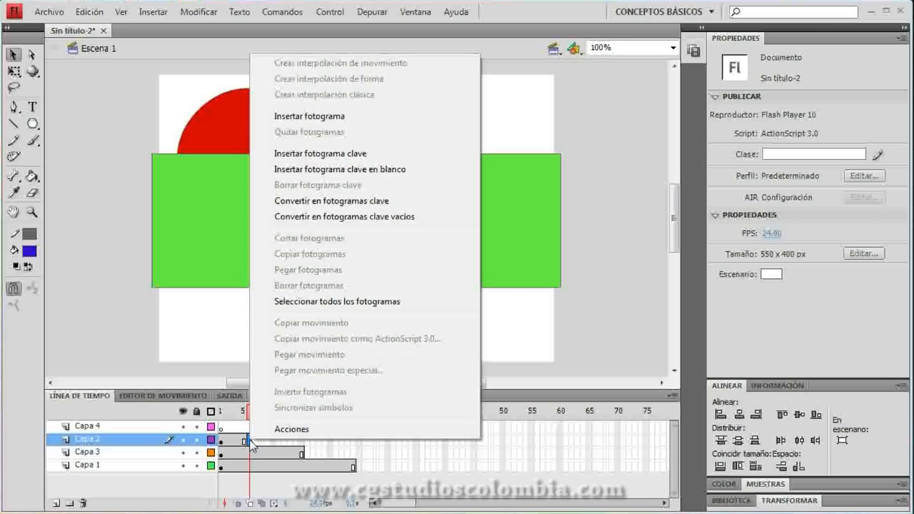